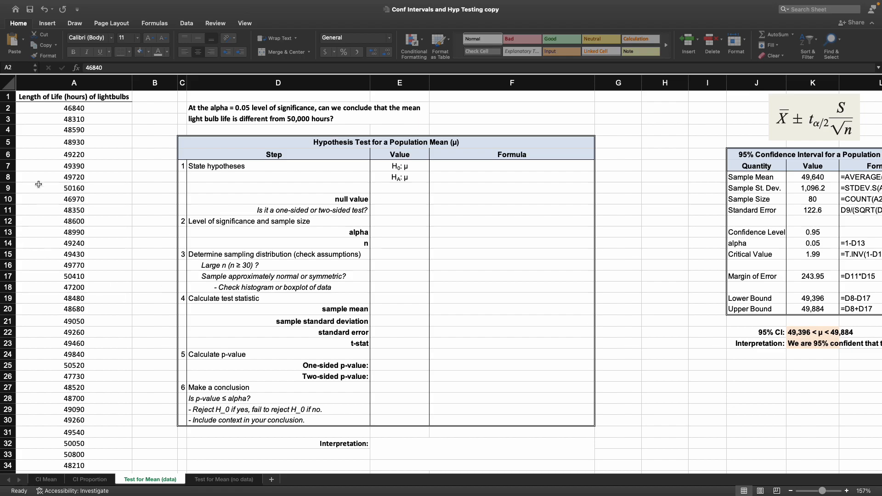
Step: Compare the confidence interval layout on the CI Mean sheet with the Test for Mean (data) sheet
left_click(29, 202)
left_click(32, 480)
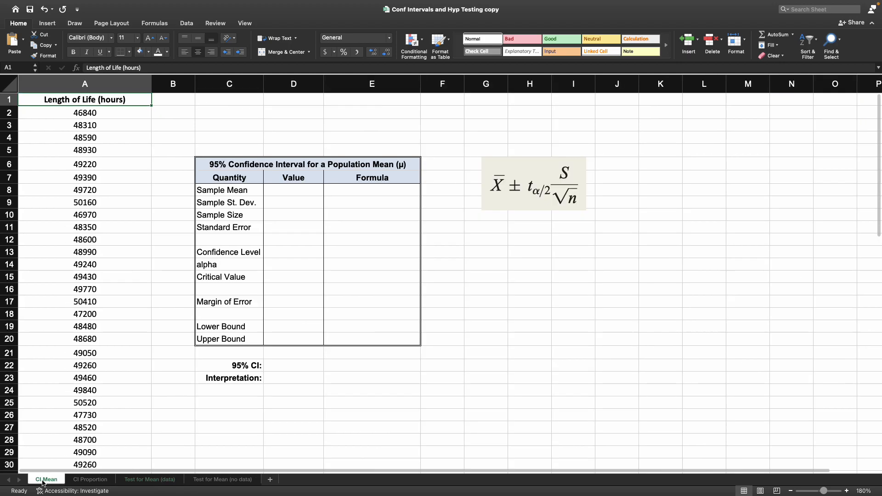
left_click(152, 480)
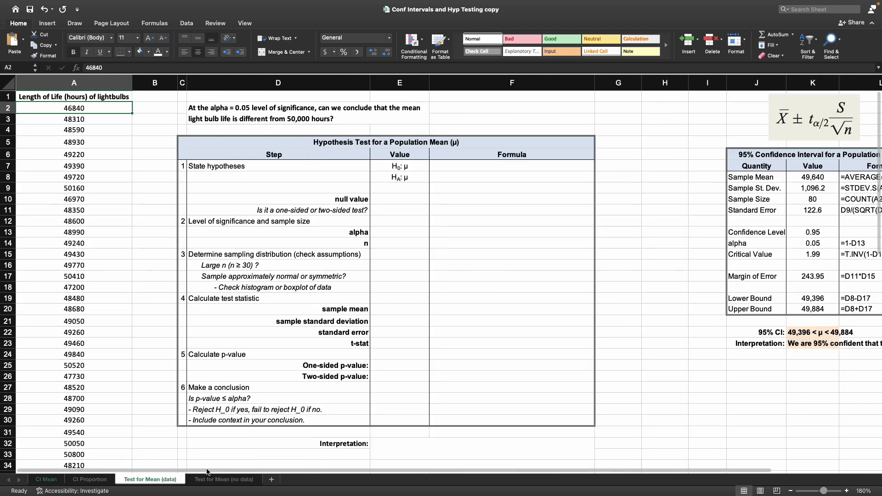
scroll(487, 453, "right", 2)
scroll(487, 454, "right", 2)
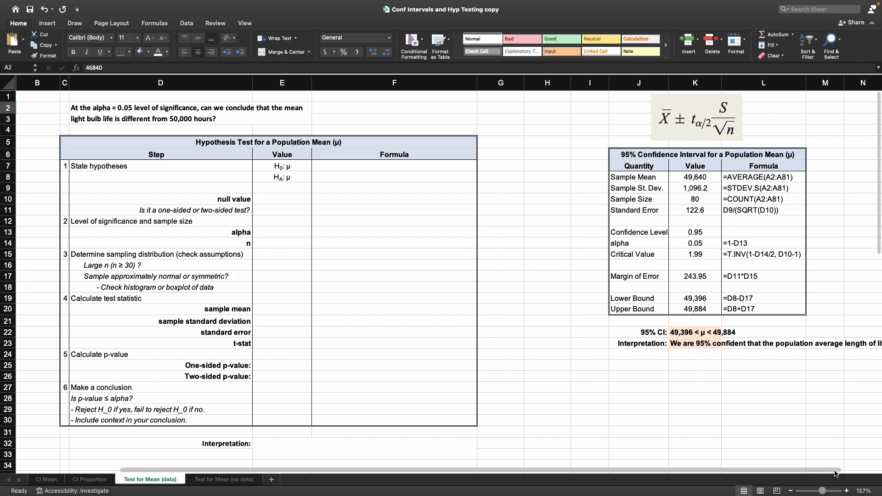
scroll(809, 414, "right", 2)
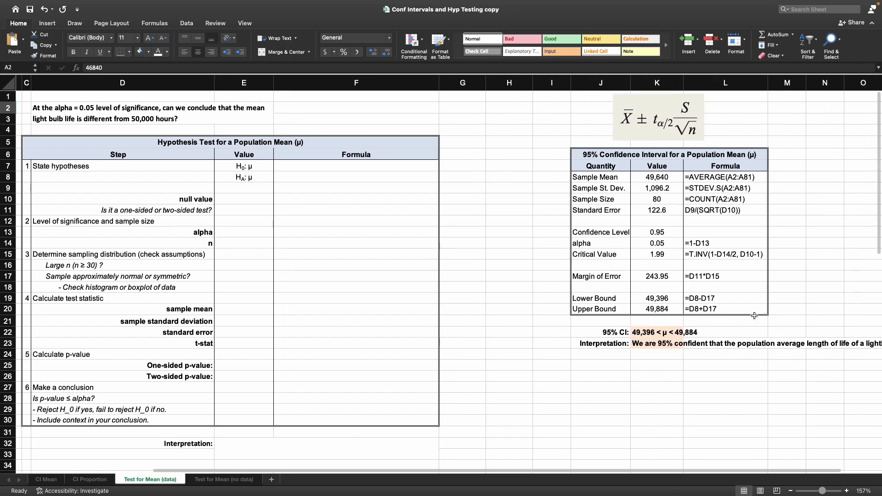
left_click(673, 333)
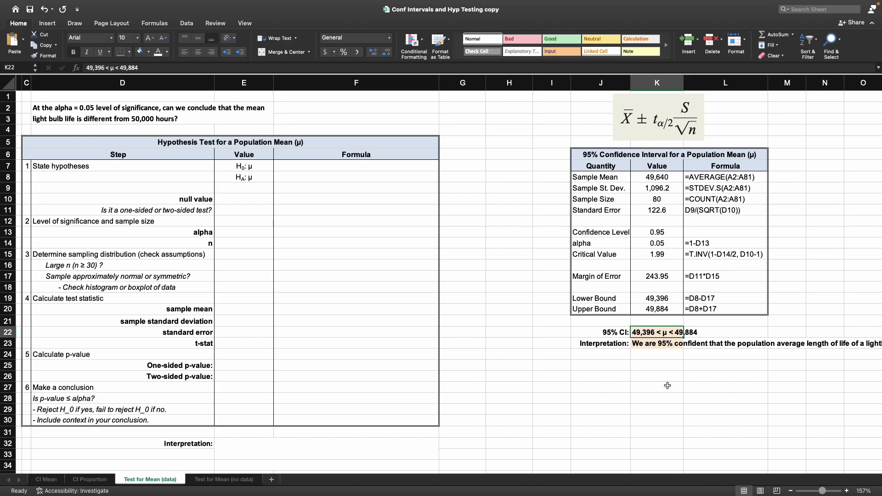
left_click(668, 385)
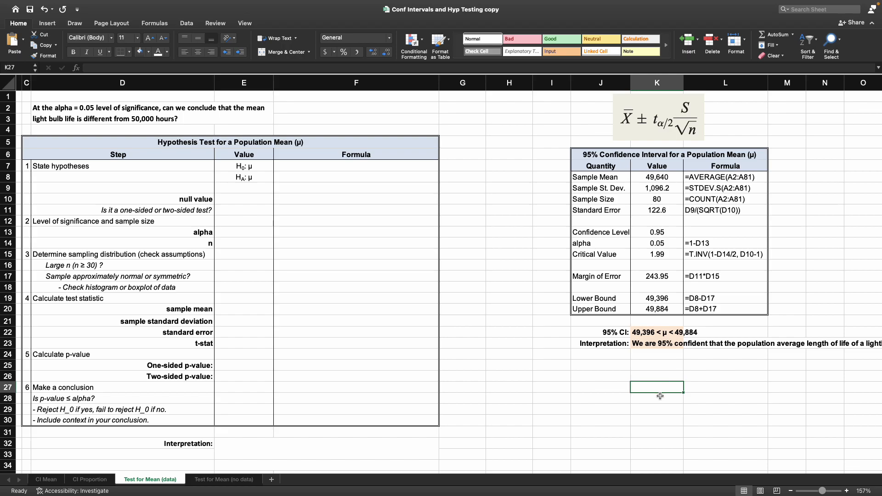
scroll(614, 471, "left", 1)
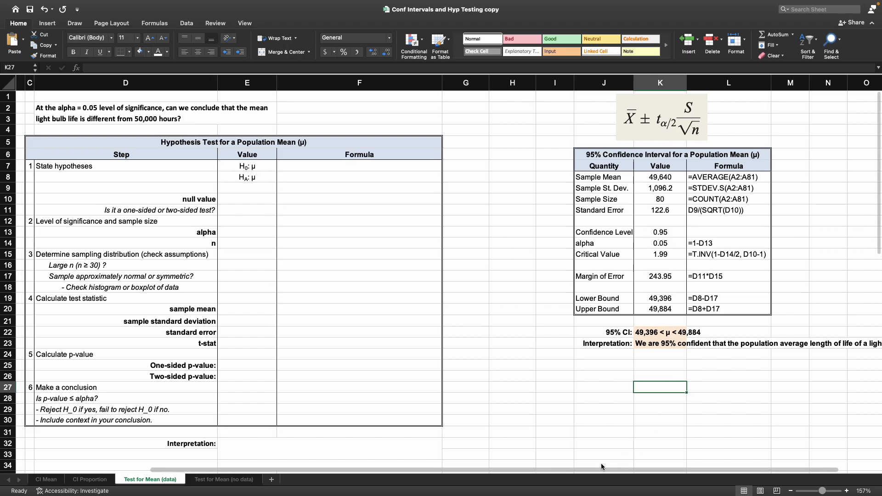
scroll(613, 470, "left", 5)
Step: Examine the hypothesis test question, the test table and its hypothesis cells
scroll(417, 385, "down", 5)
scroll(292, 135, "up", 5)
left_click_drag(299, 107, 487, 419)
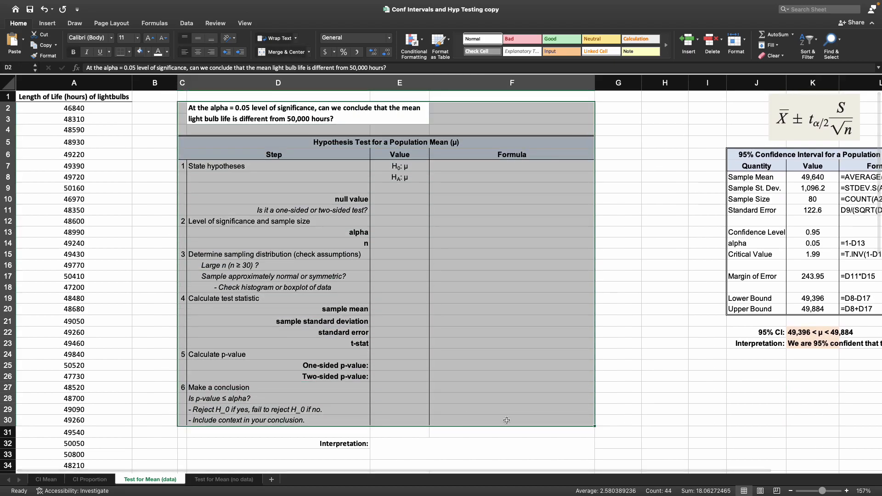
left_click(636, 298)
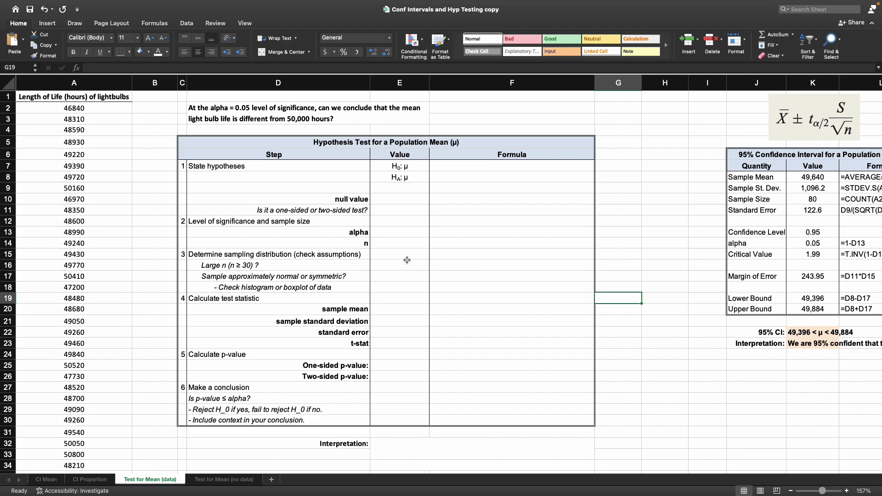
left_click(331, 115)
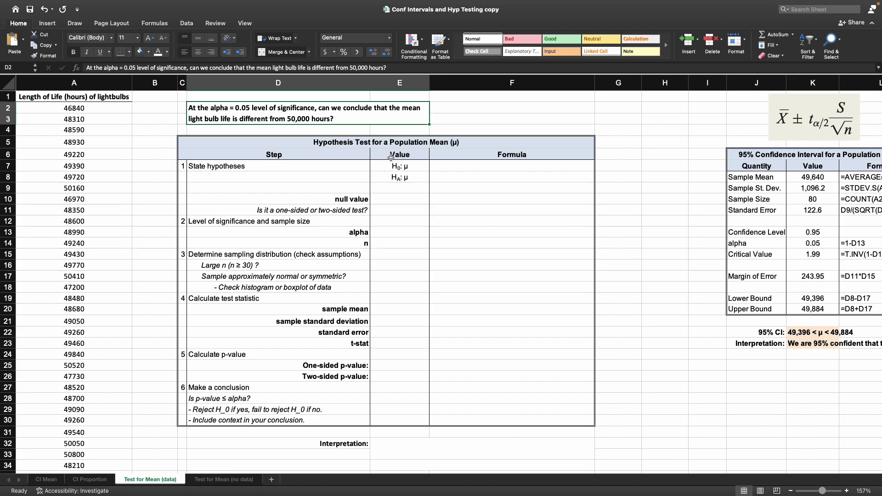
left_click(277, 157)
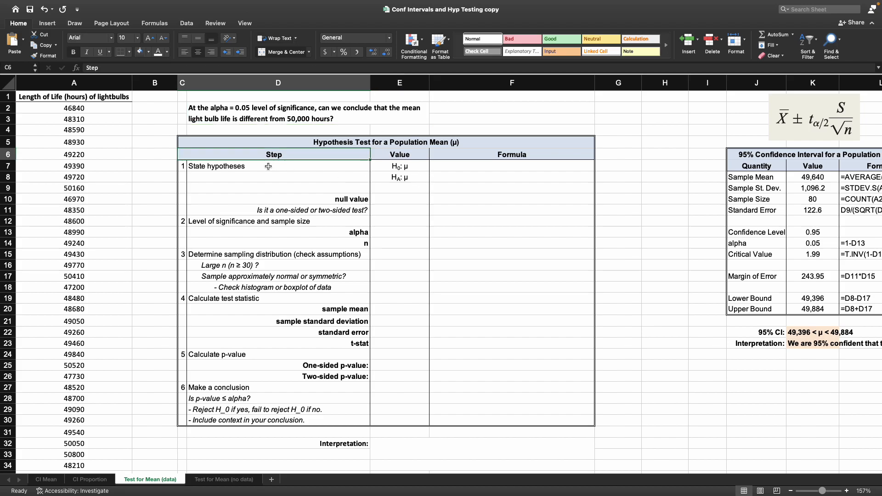
left_click(268, 166)
left_click_drag(188, 165, 481, 177)
left_click(415, 166)
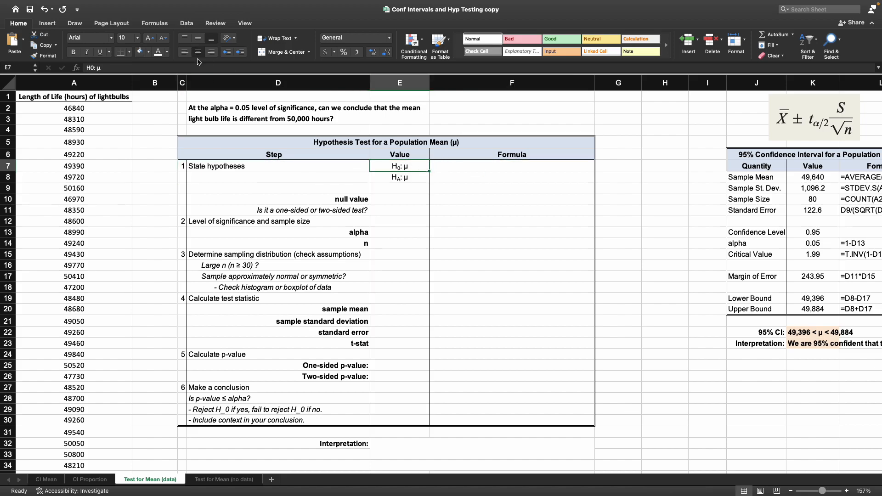
Step: Complete the null hypothesis as H0: μ = 50,000
left_click(159, 67)
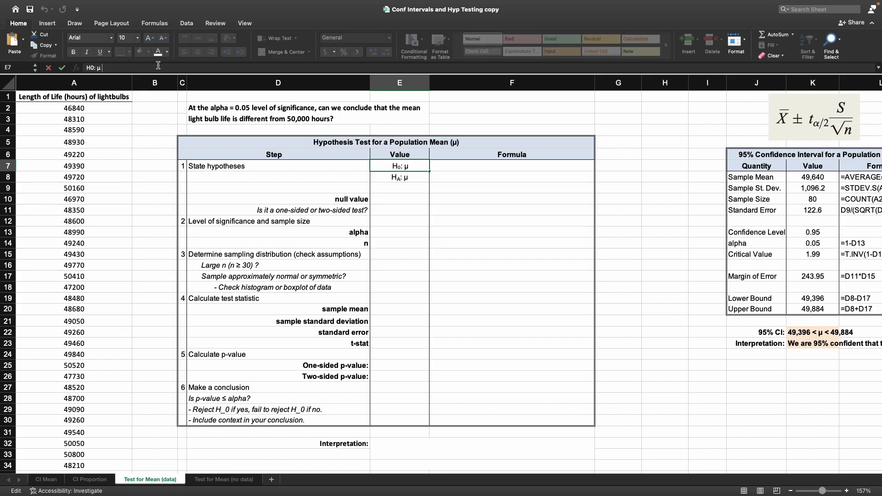
type("= 50,000")
key("Return")
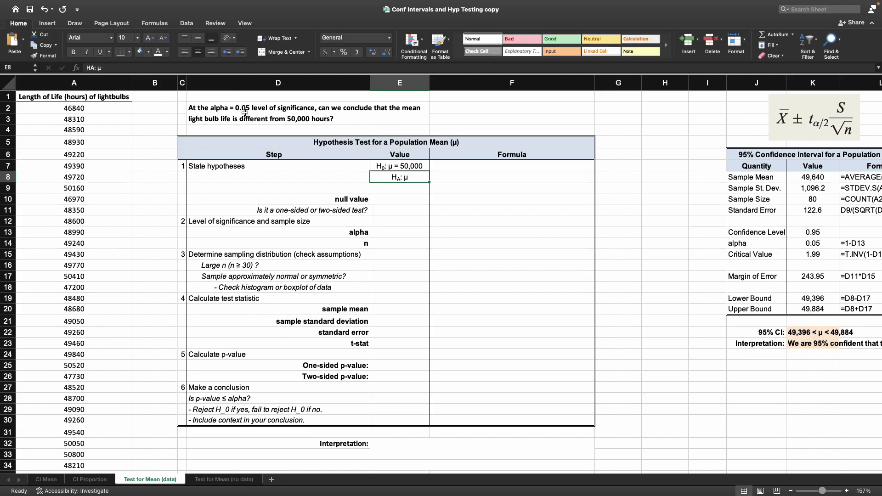
Step: Complete the alternative hypothesis as HA: μ ≠ 50,000, inserting the not-equal symbol from the character viewer
left_click(262, 107)
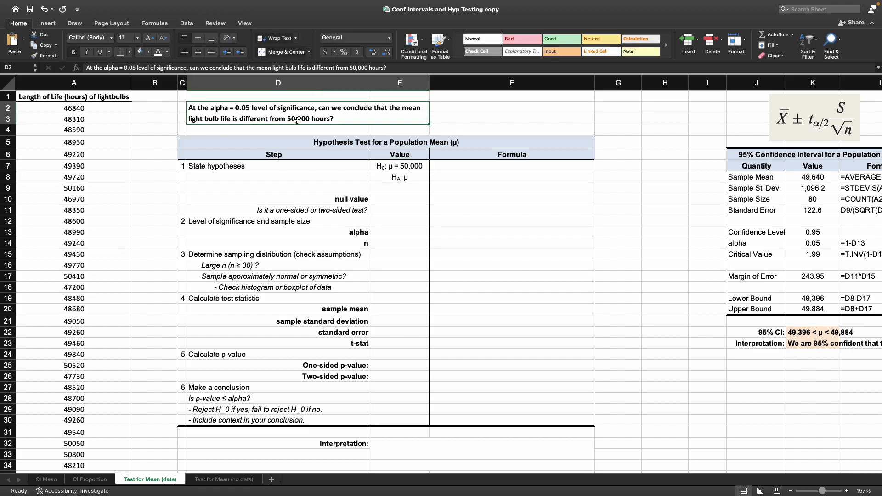
left_click(418, 178)
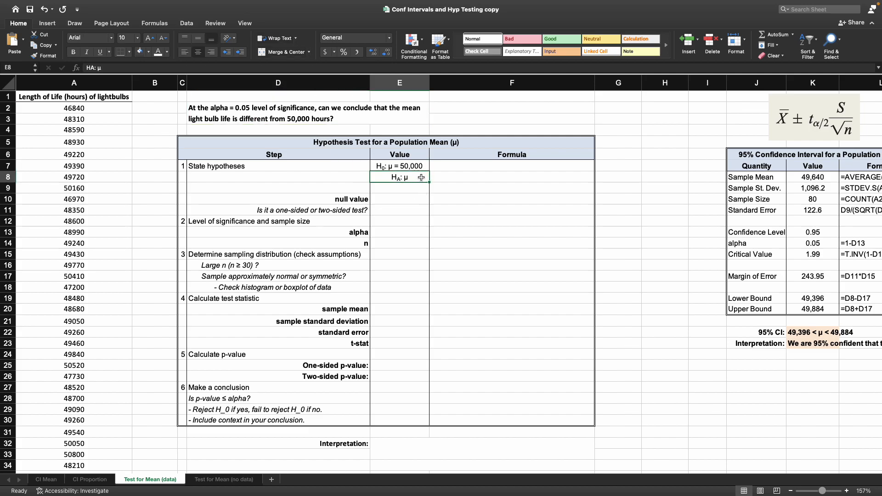
left_click(168, 66)
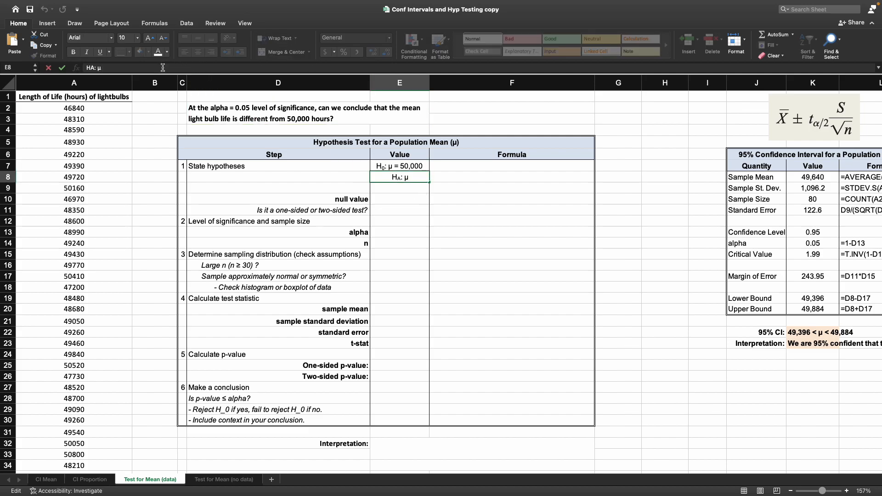
left_click(47, 23)
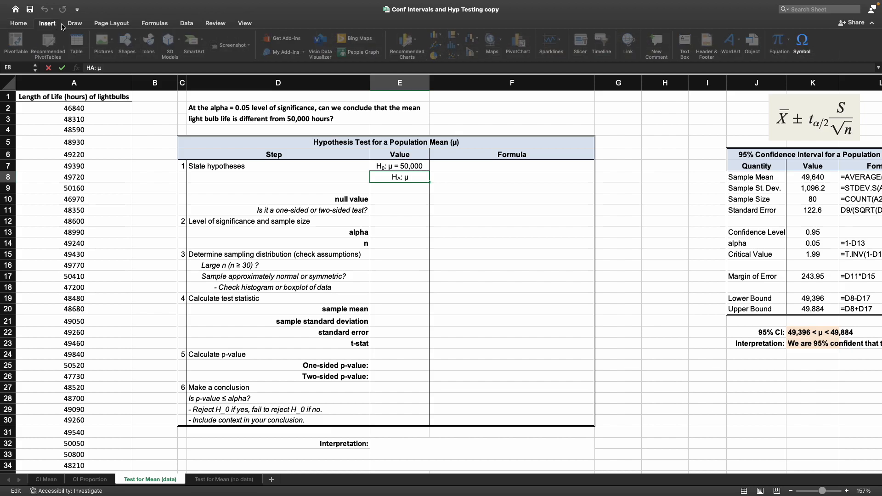
left_click(802, 42)
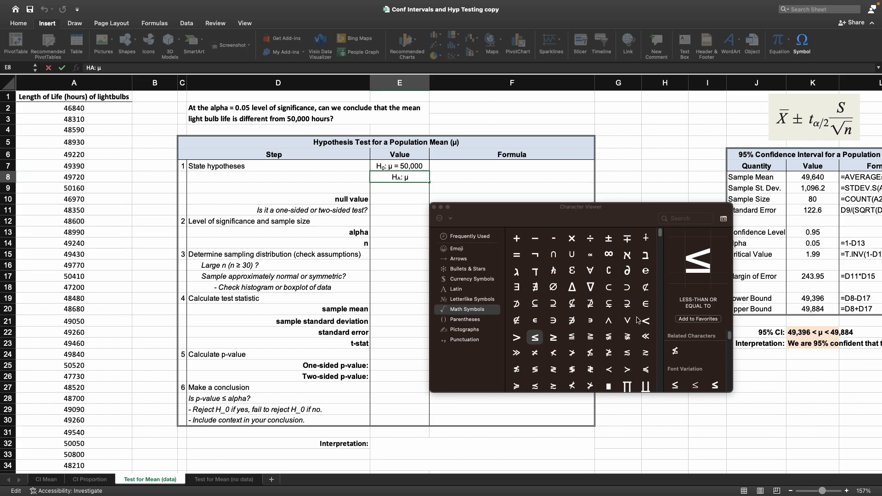
left_click(682, 219)
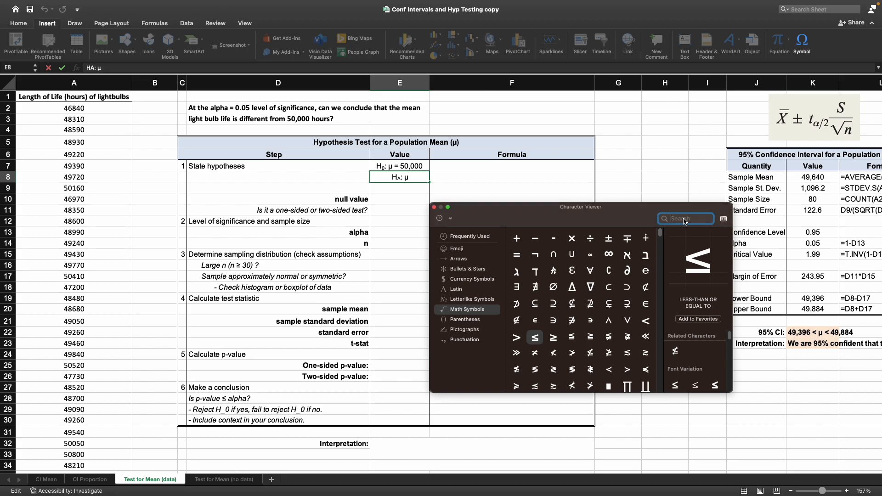
type("not equ")
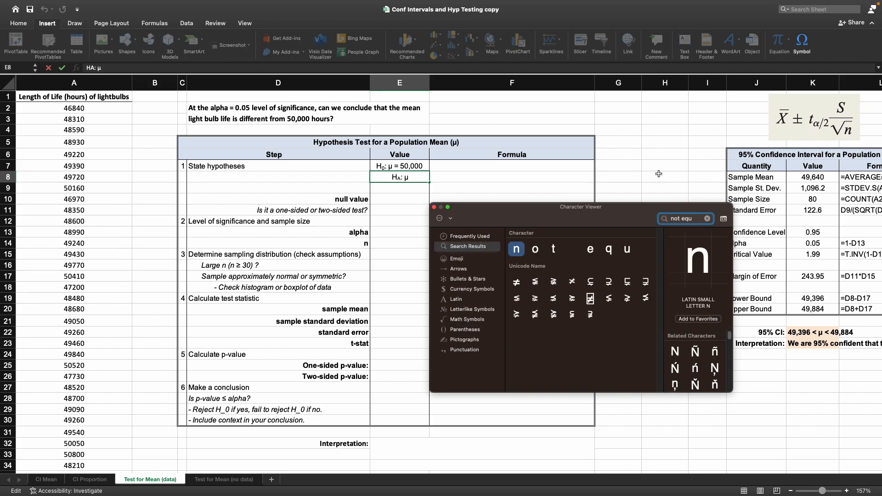
double_click(516, 282)
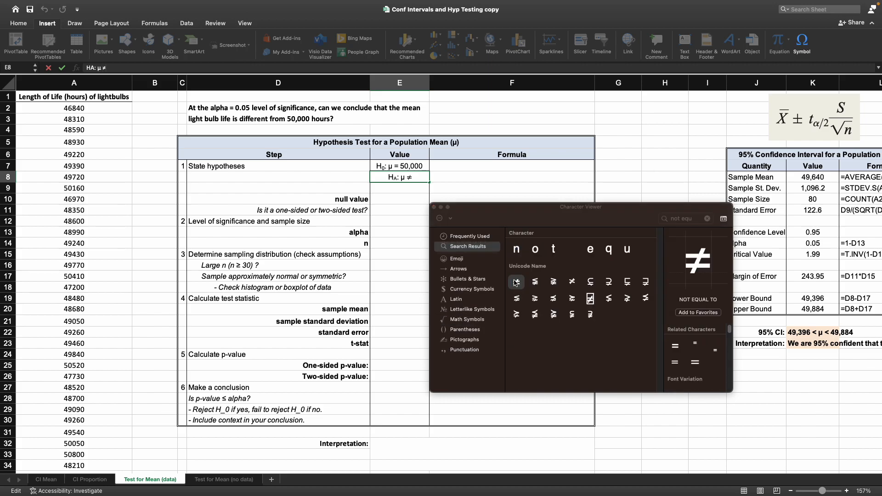
left_click(434, 207)
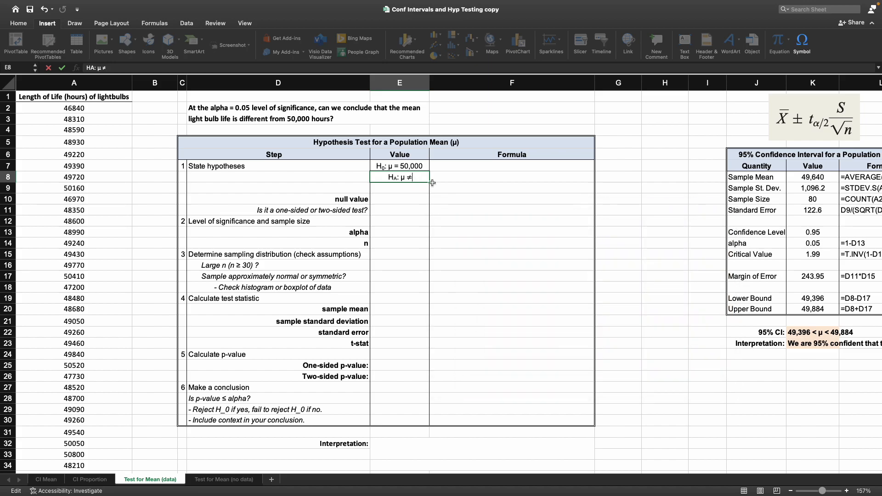
type("50,000")
key("Return")
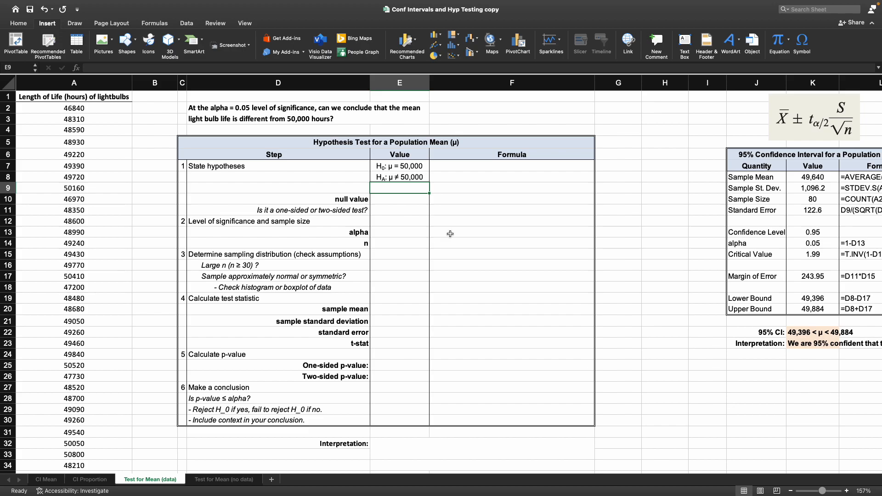
Step: Enter 50,000 as the null value
left_click(407, 199)
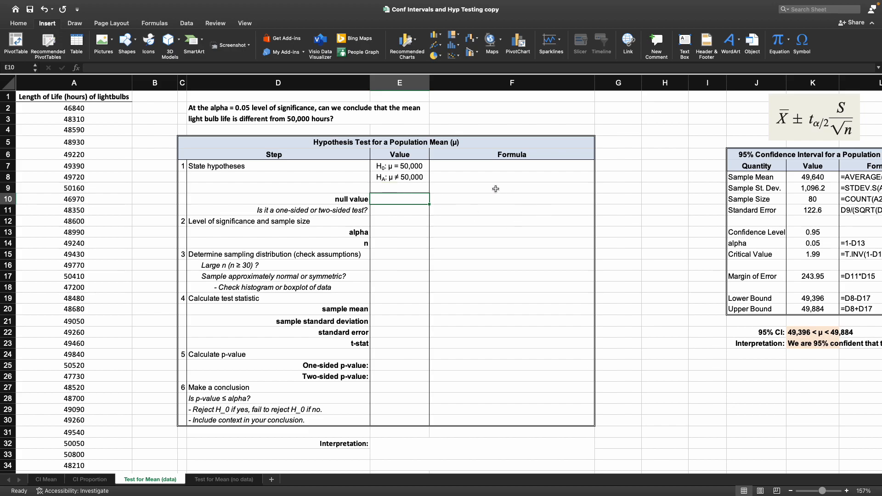
type("50,000")
key("Return")
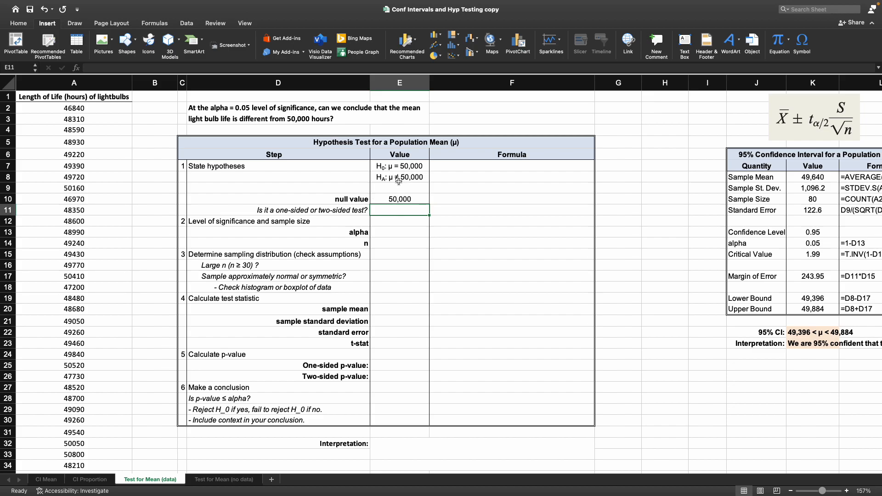
Step: Answer the one-sided or two-sided question with two-sided
left_click(407, 166)
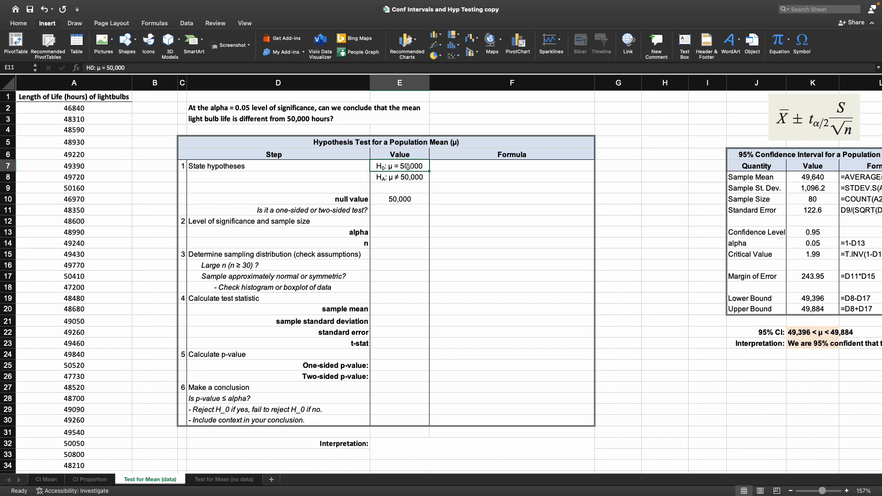
left_click(406, 177)
left_click(408, 213)
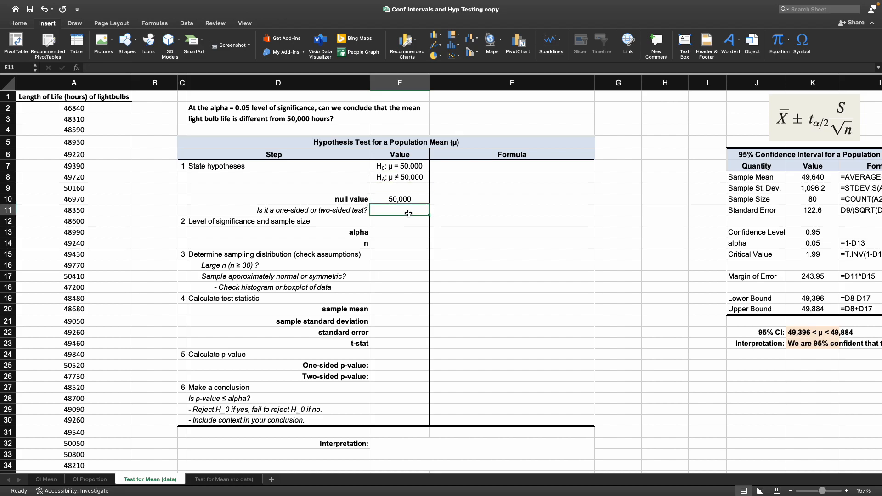
type("two-sided")
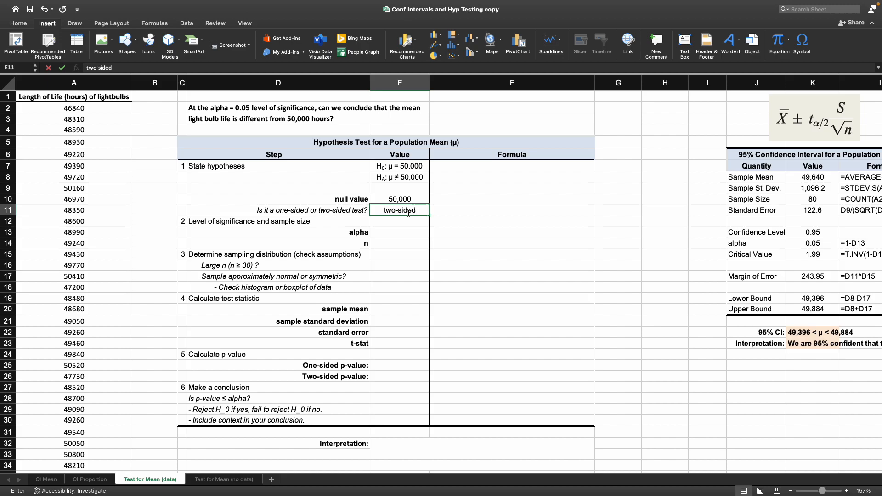
key("Return")
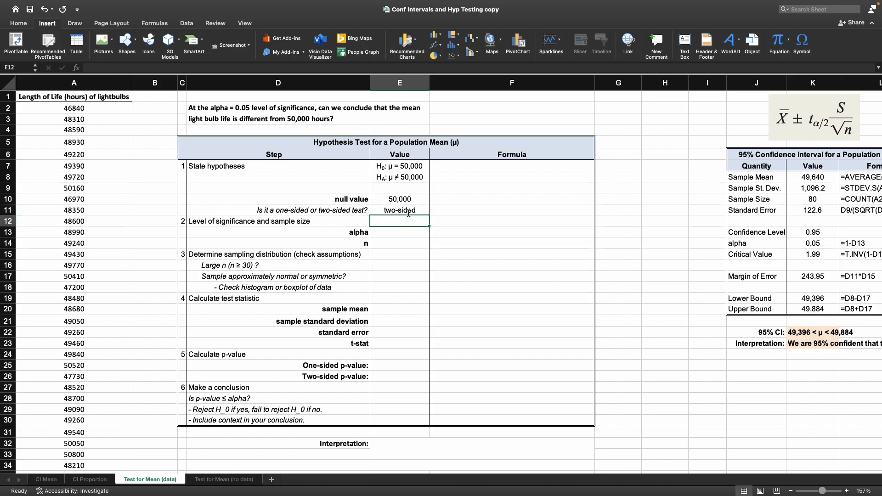
Step: Enter 0.05 as the alpha level of significance
left_click(338, 219)
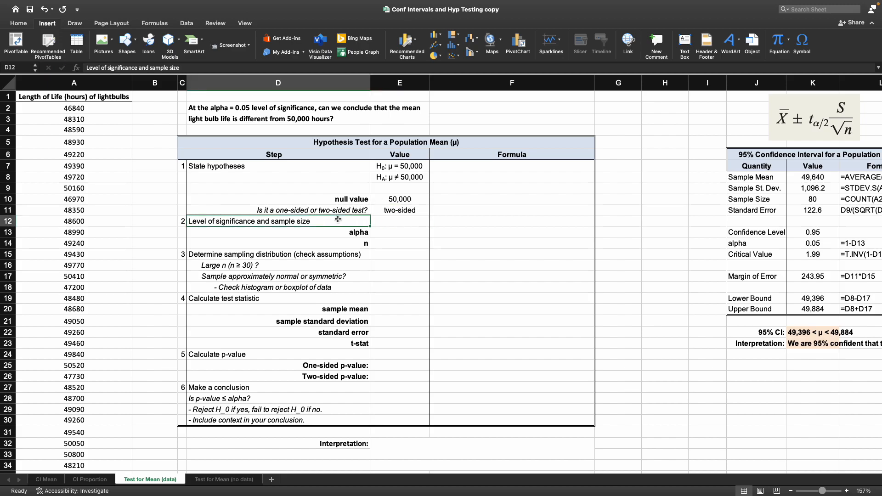
left_click(408, 222)
key("Down")
key("Left")
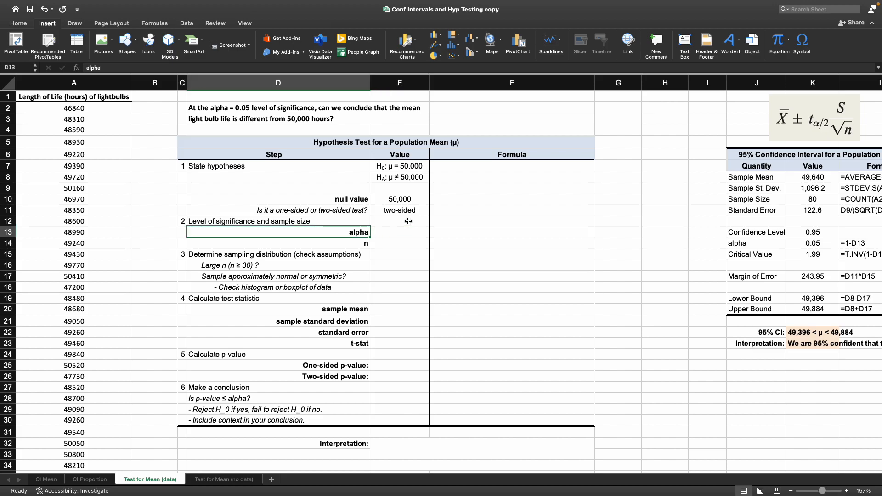
key("Right")
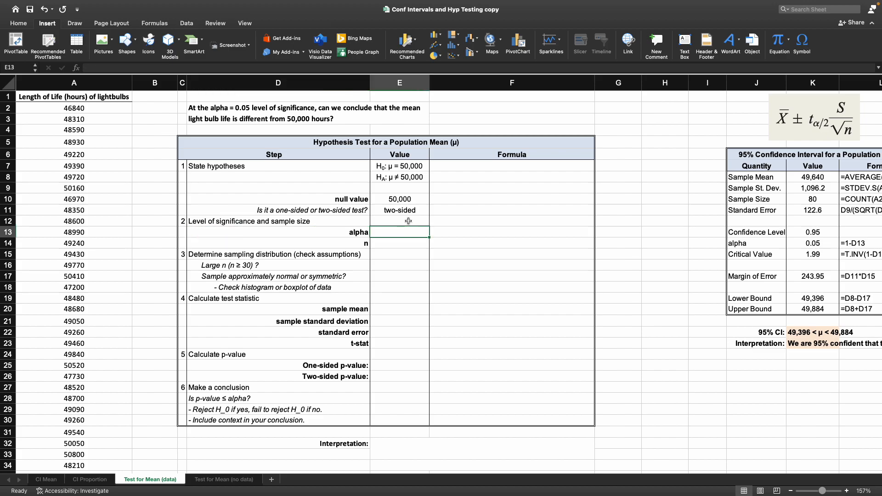
type("0.05")
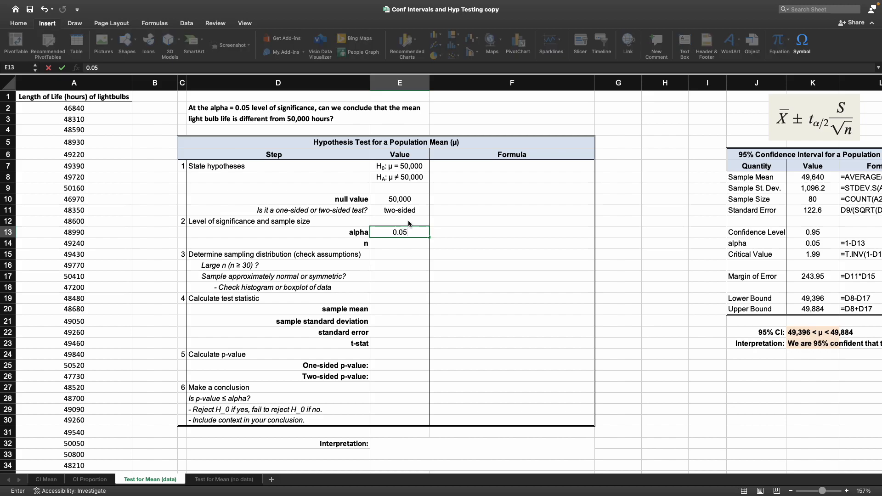
key("Return")
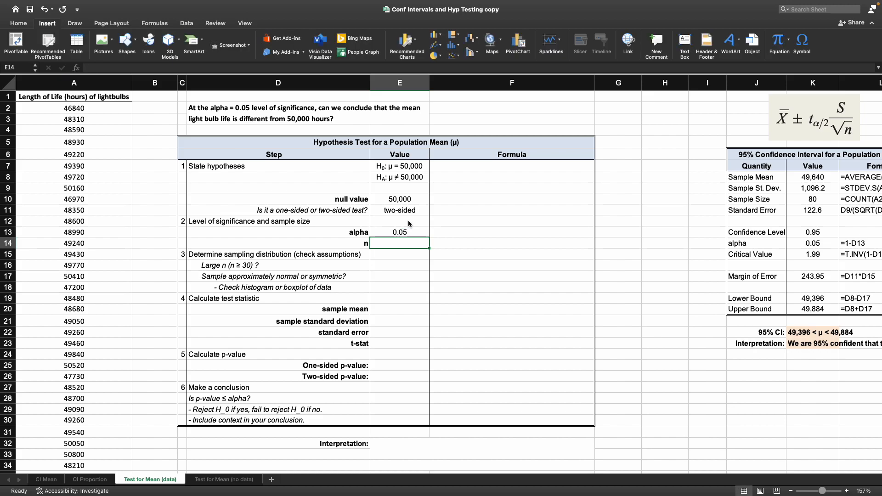
Step: Enter the sample size n as a COUNT of the light bulb data in A2:A81
type("=coun")
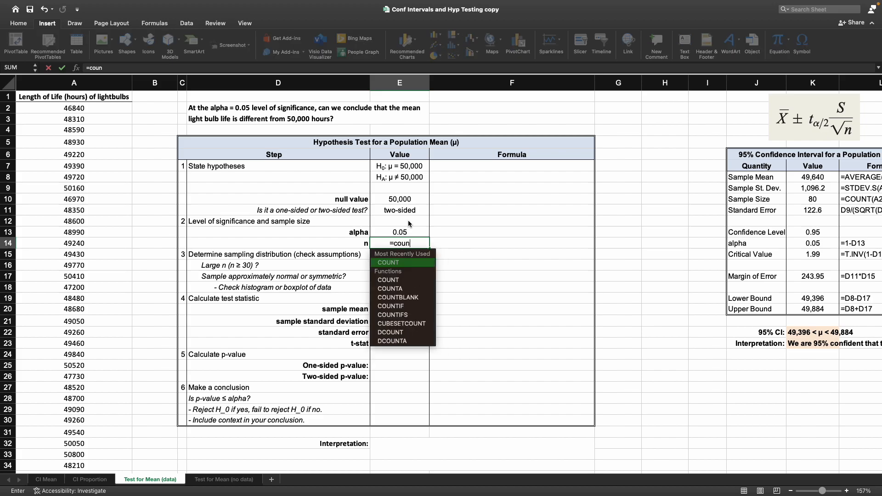
key("Tab")
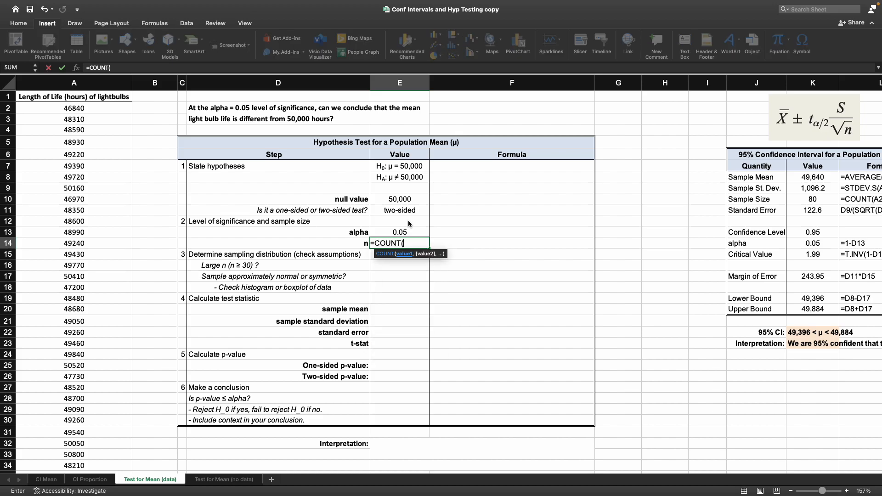
left_click_drag(73, 109, 97, 446)
type(")")
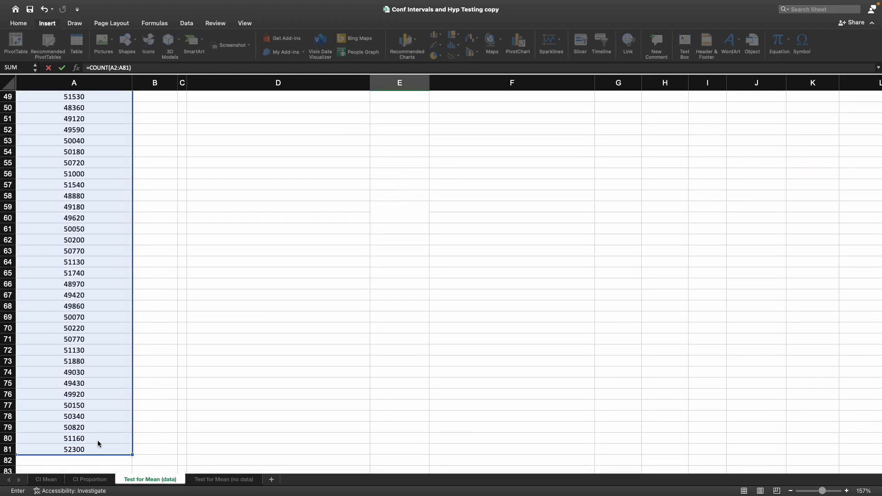
key("Return")
Step: Make the hidden formula text in the Formula column rows 14–16 visible by setting its font colour to black
scroll(98, 444, "up", 3)
scroll(547, 317, "up", 2)
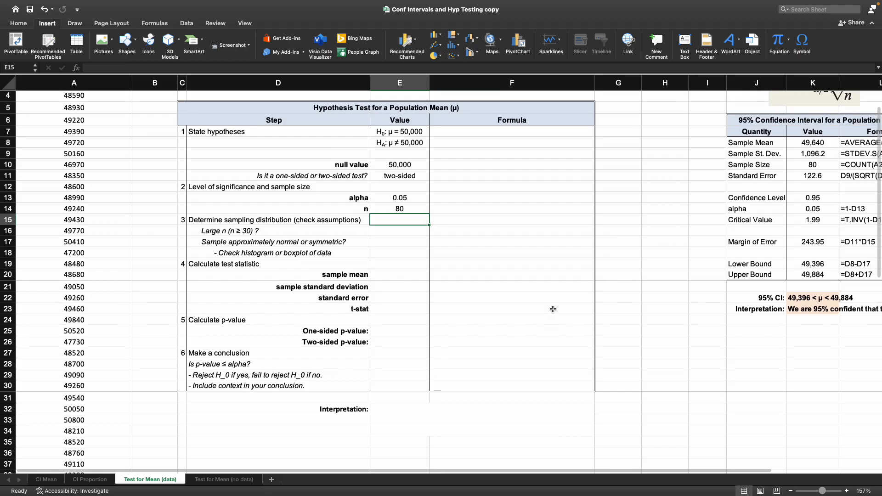
left_click_drag(810, 165, 776, 161)
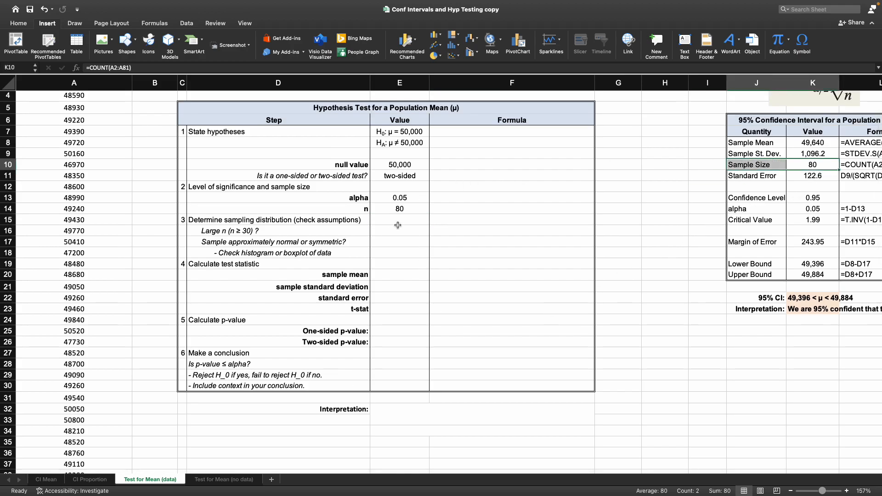
left_click(334, 219)
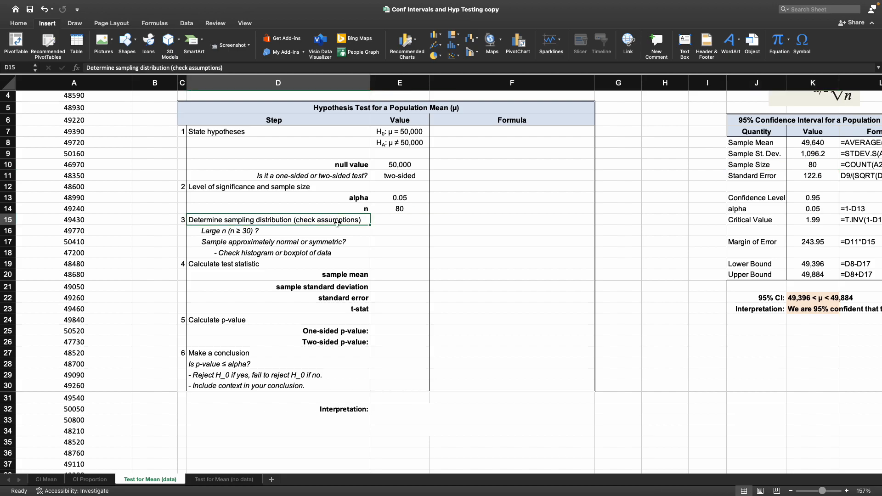
left_click(298, 229)
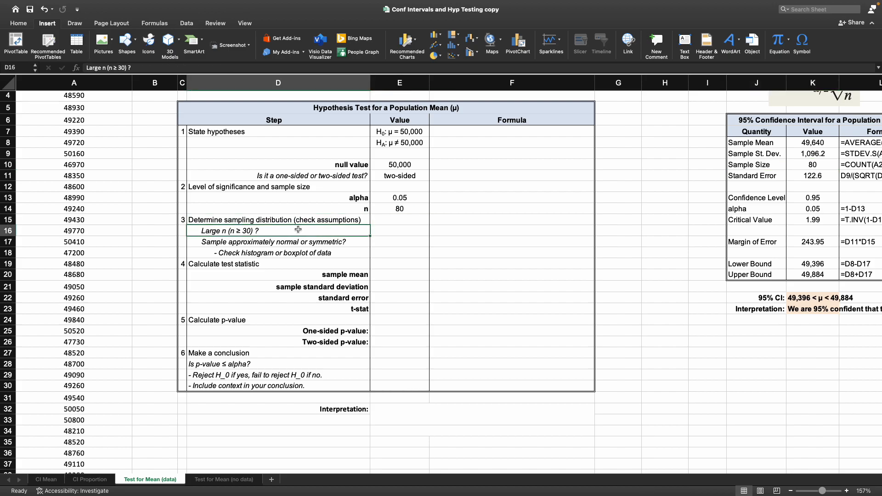
left_click(385, 230)
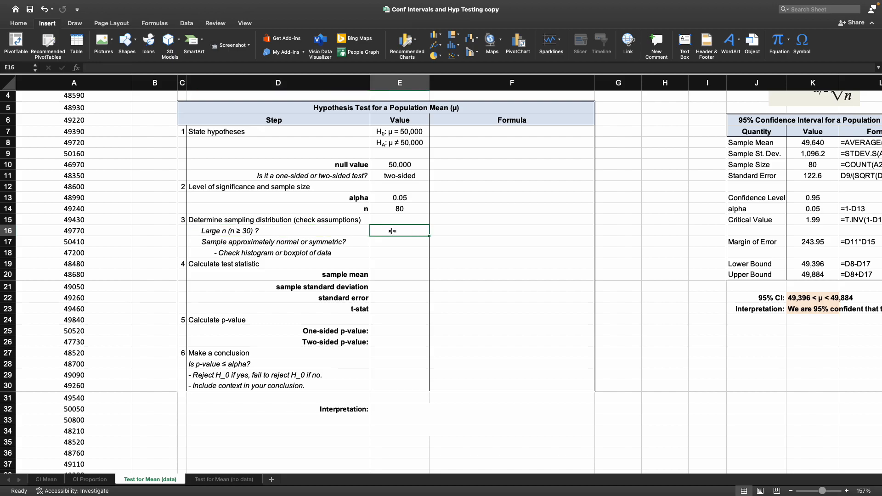
left_click(474, 208)
left_click_drag(475, 212, 488, 231)
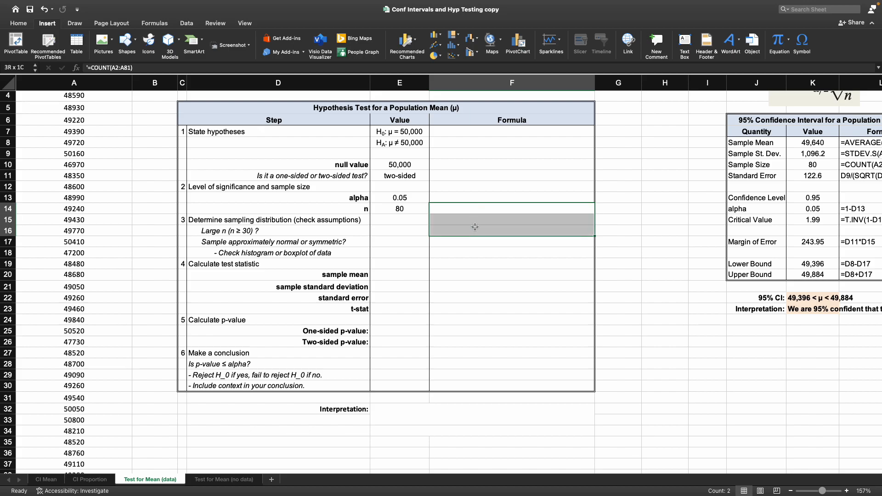
left_click(22, 27)
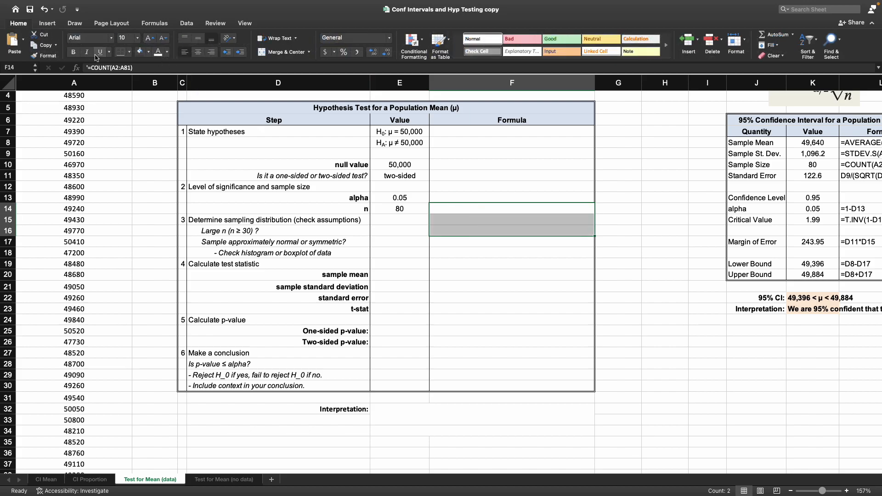
left_click(167, 51)
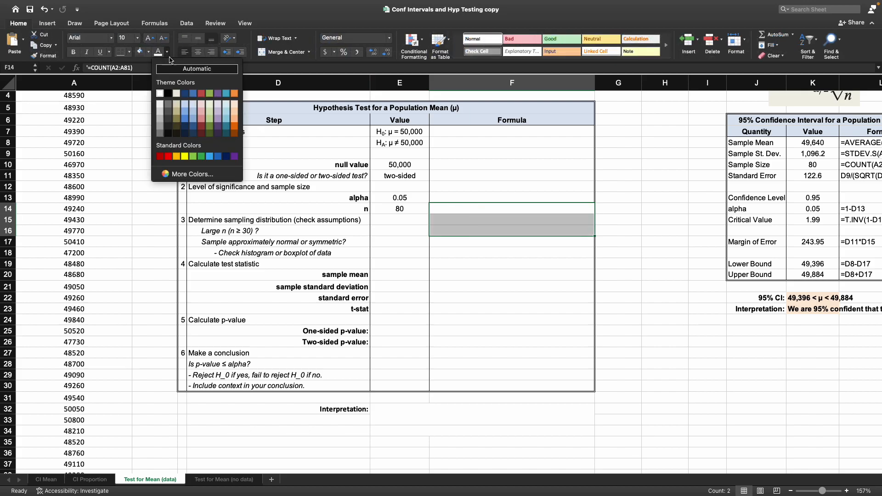
left_click(169, 94)
Step: Paste a prepared IF formula text into the Formula cell for the large-n row, then clear that cell again
left_click(455, 230)
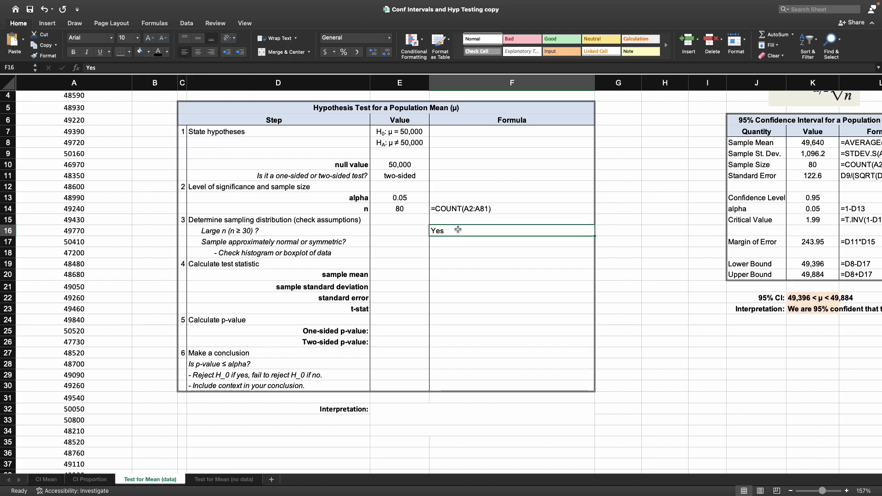
scroll(557, 249, "up", 2)
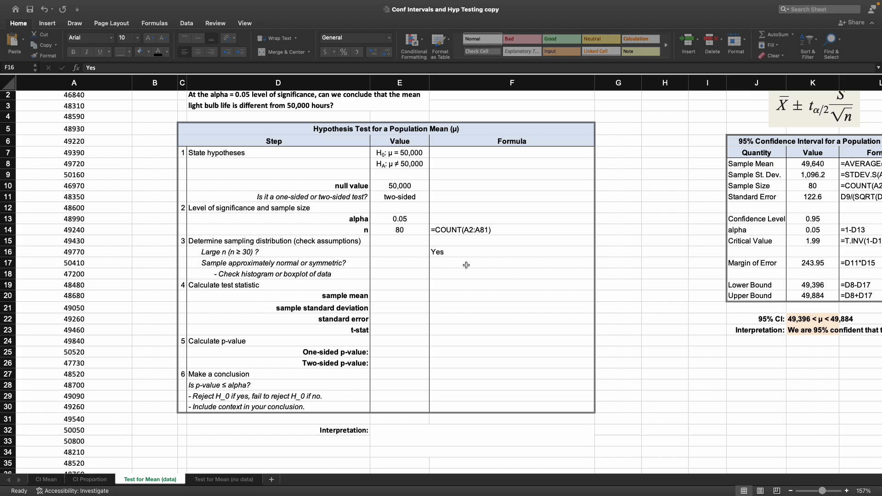
left_click(461, 252)
type("'=IF(D10>=30,\"Yes\",\"No\")")
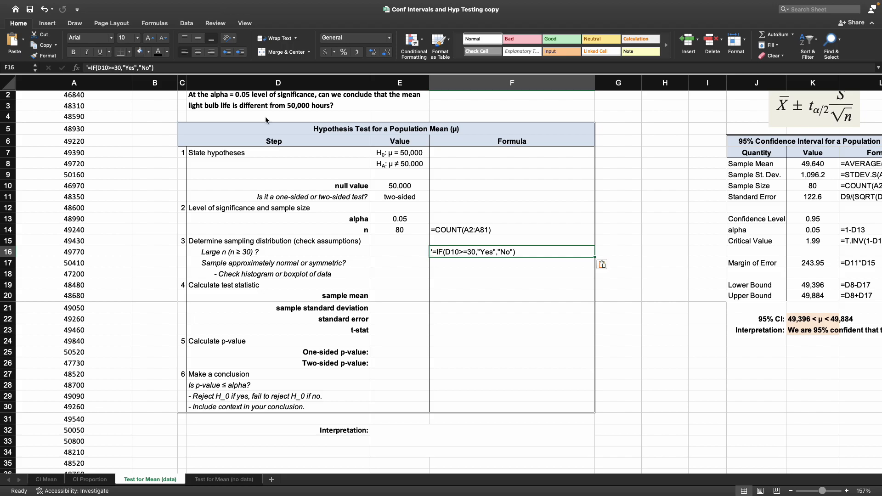
key("Down")
key("Down")
key("Down")
left_click(471, 256)
left_click(417, 231)
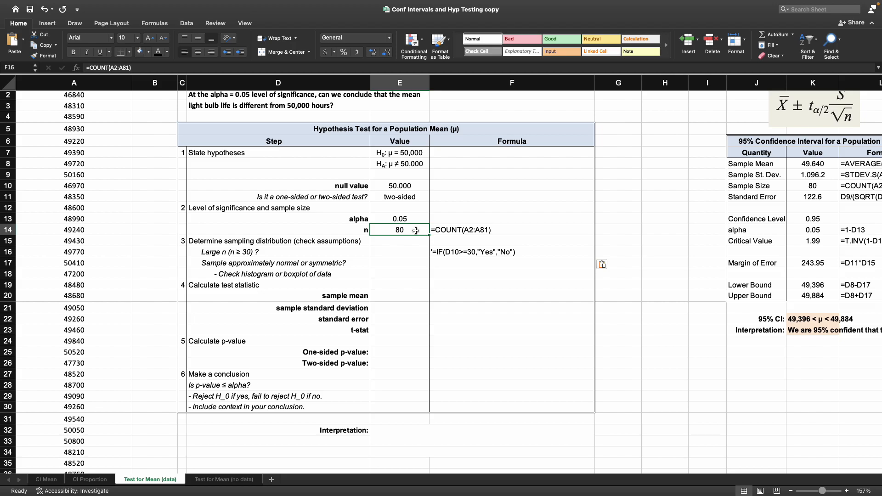
scroll(427, 234, "up", 1)
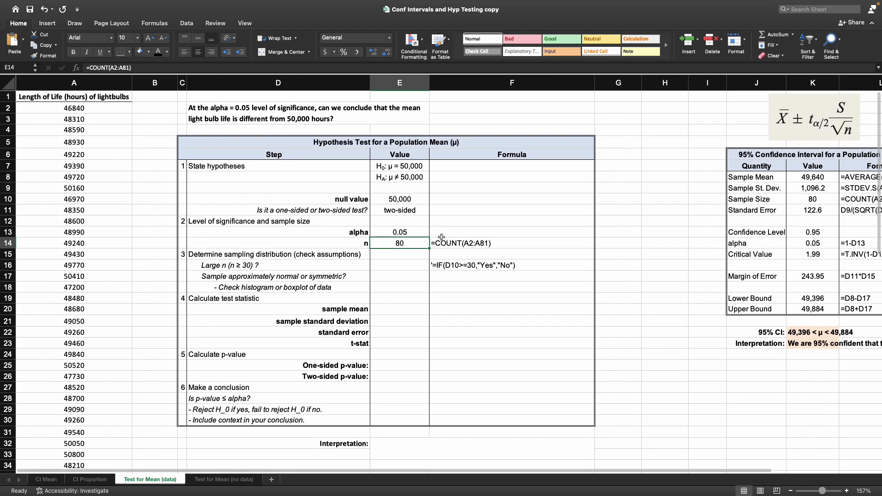
left_click(478, 265)
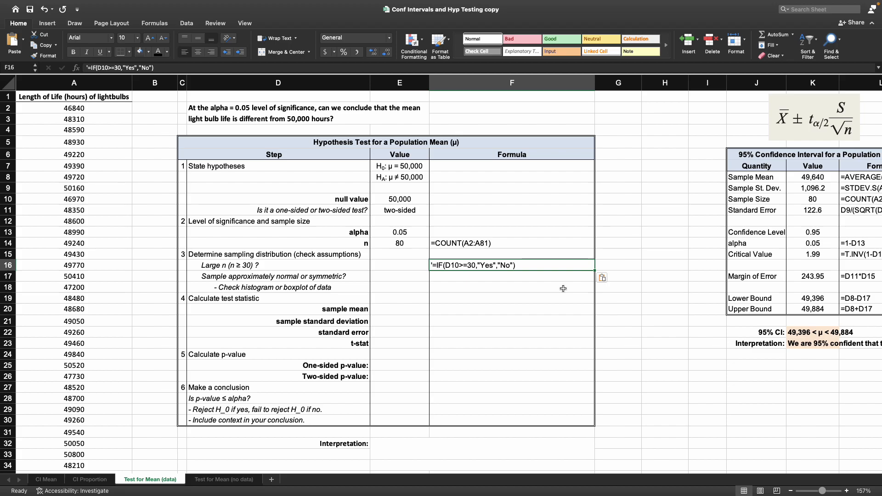
key("Delete")
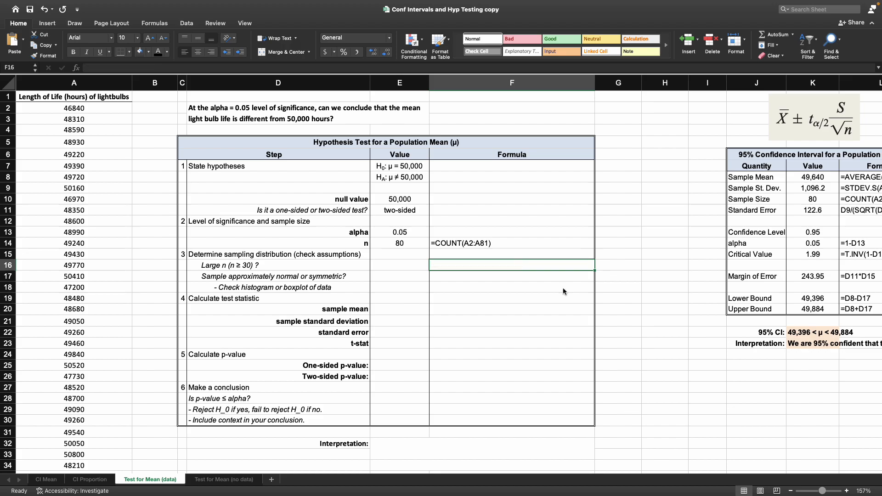
Step: Answer the Large n (n ≥ 30) check with the formula =IF(E14<30,"No","Yes") referencing the n cell
key("Left")
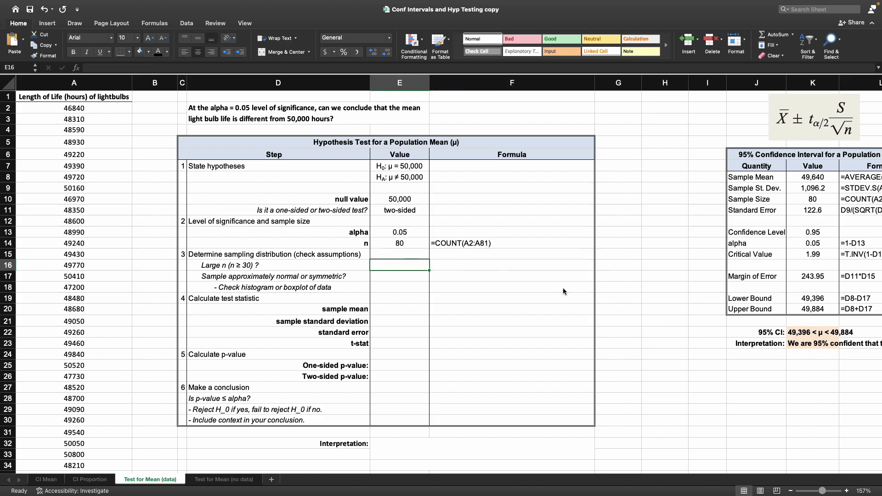
type("=if(")
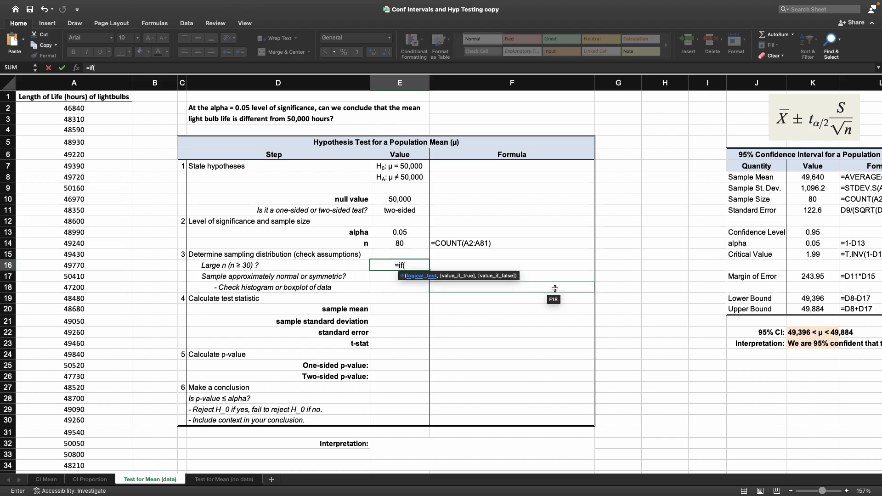
left_click(424, 245)
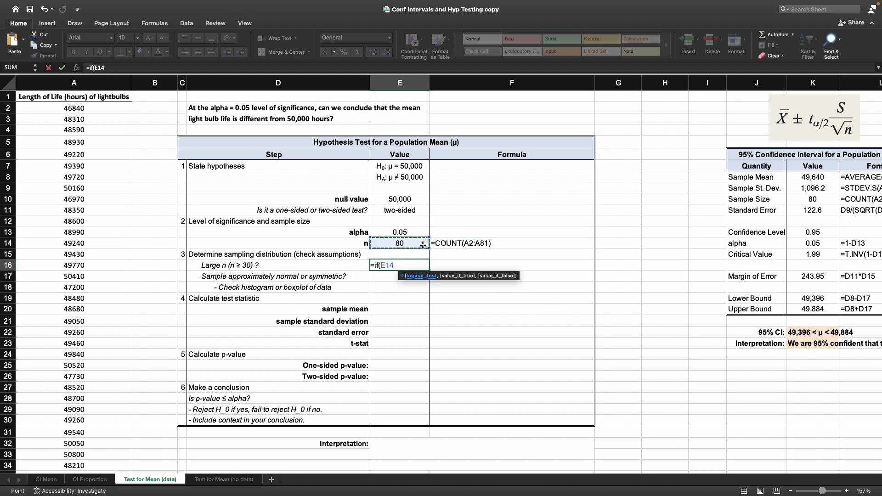
type("<30")
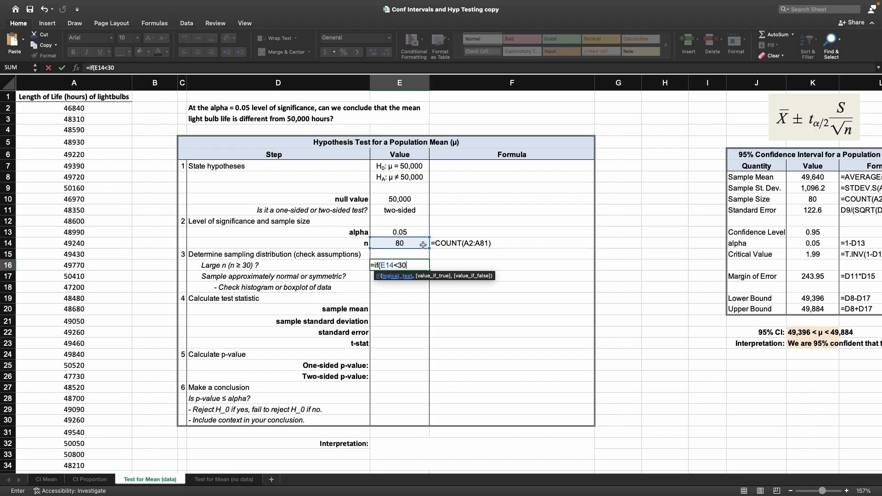
type(",\"N")
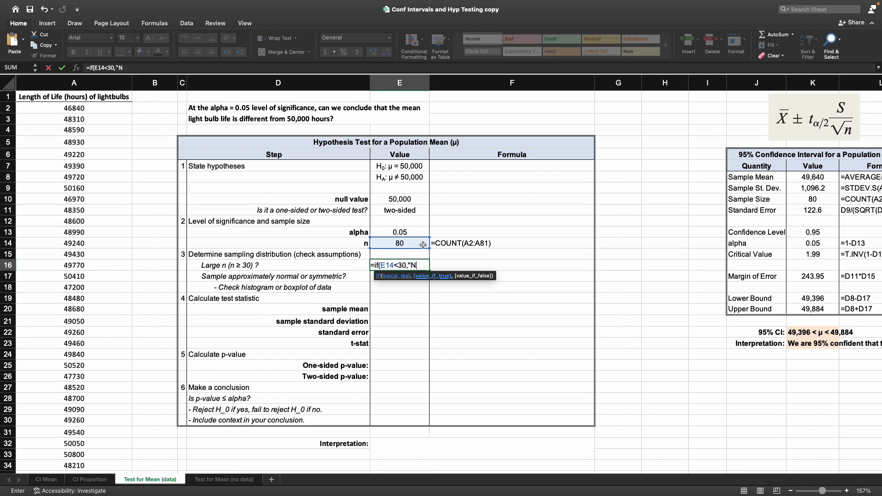
type("o\",\"Yes\"")
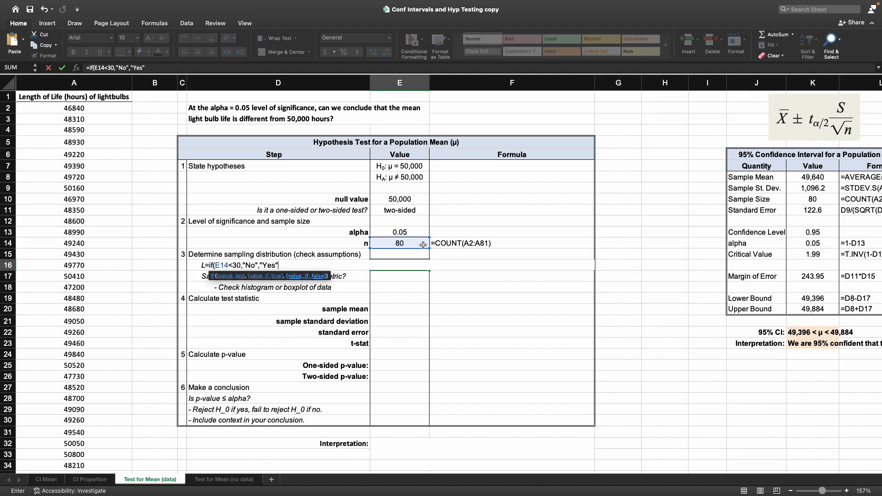
type(")")
key("Return")
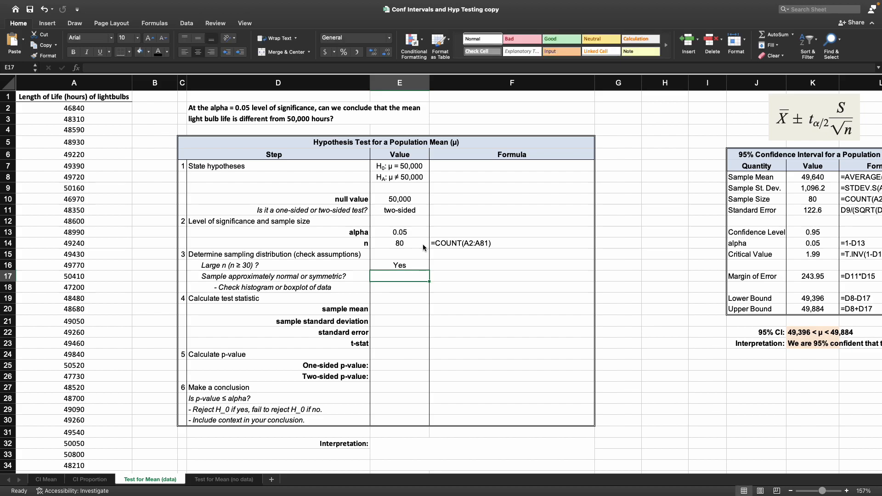
Step: Copy the large-n IF formula and paste it as displayed text into the Formula column beside it
left_click(400, 264)
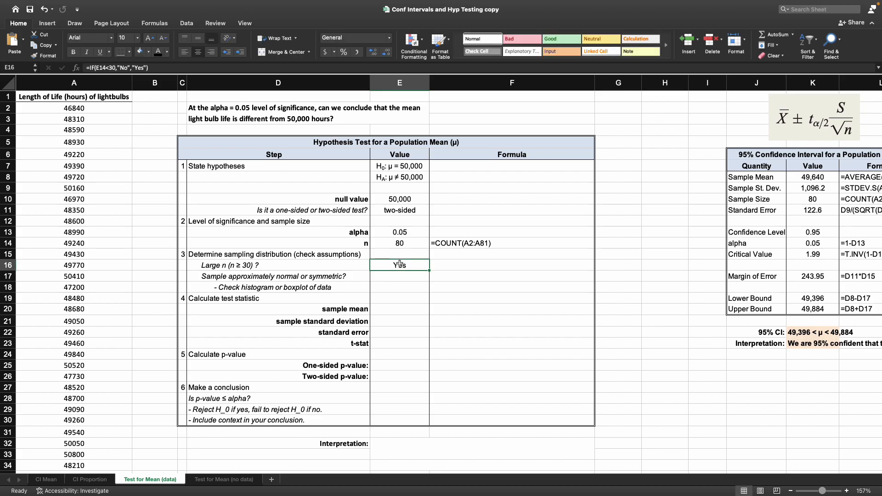
left_click(161, 67)
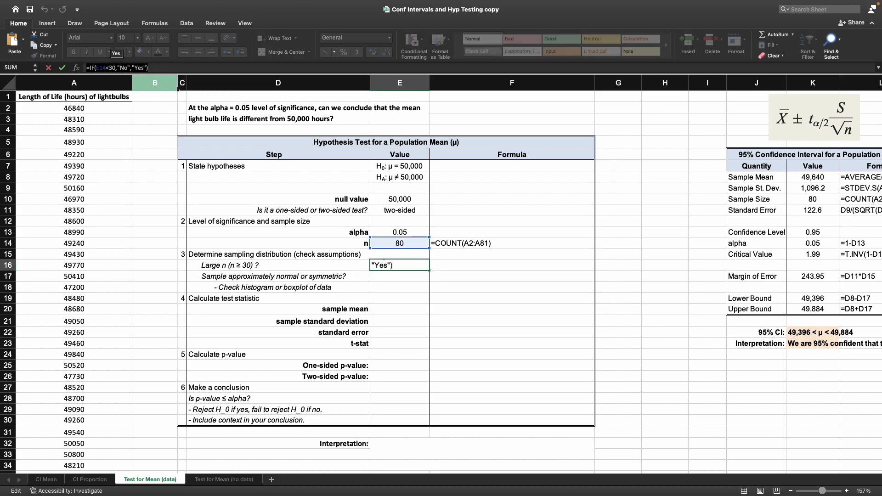
key("Tab")
left_click(114, 72)
type("=IF(E14<30,\"No\",\"Yes\")")
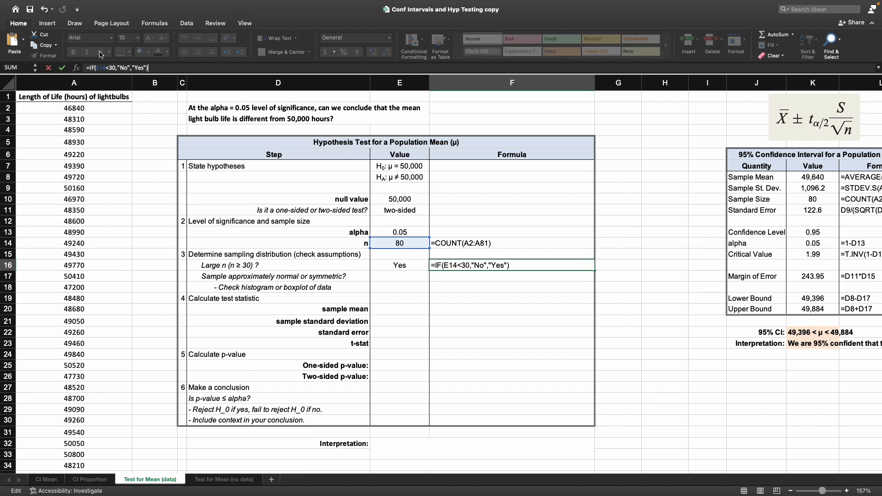
key("Return")
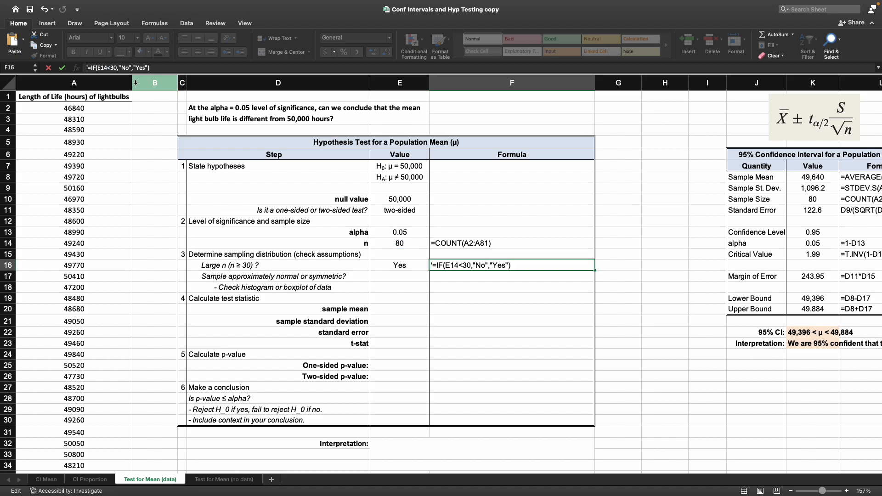
Step: Review the n and Large n cells and the following assumption rows about normality and the histogram
left_click(387, 255)
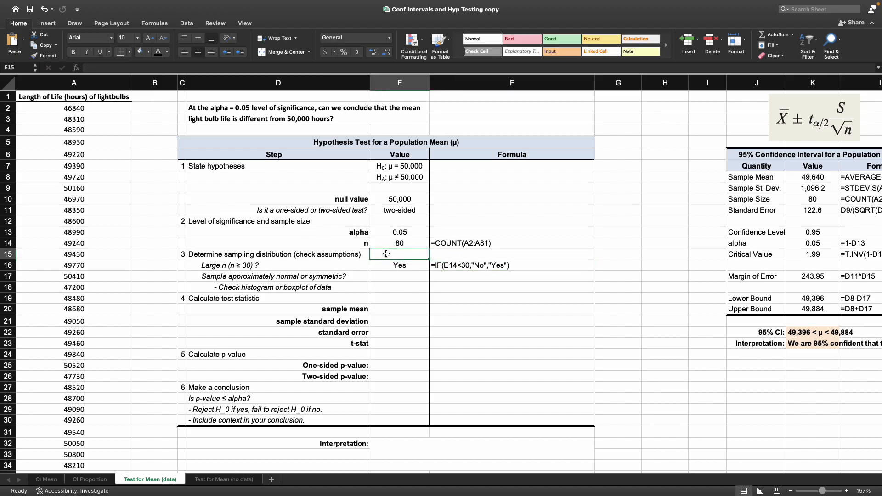
left_click(395, 244)
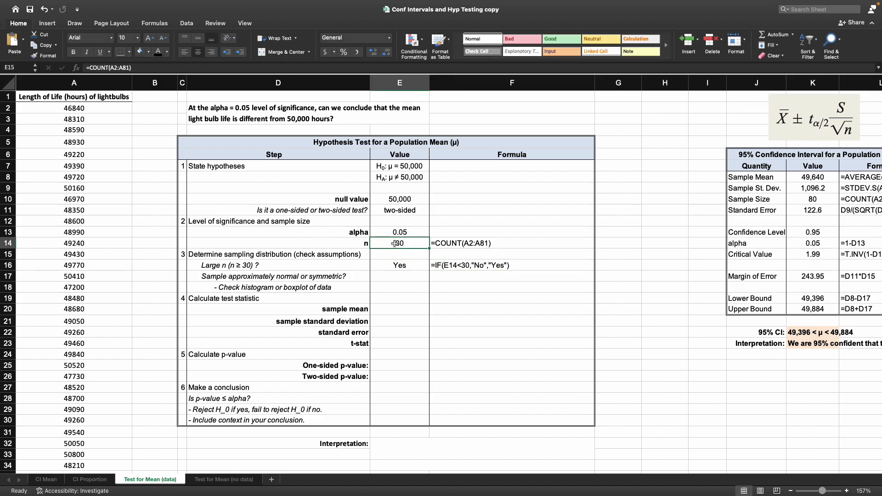
left_click(417, 267)
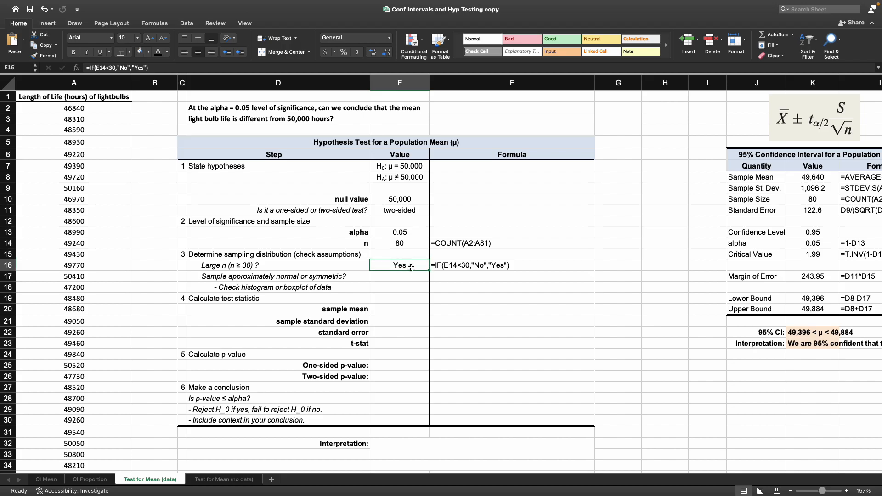
left_click_drag(408, 244, 380, 243)
left_click(416, 265)
left_click(255, 281)
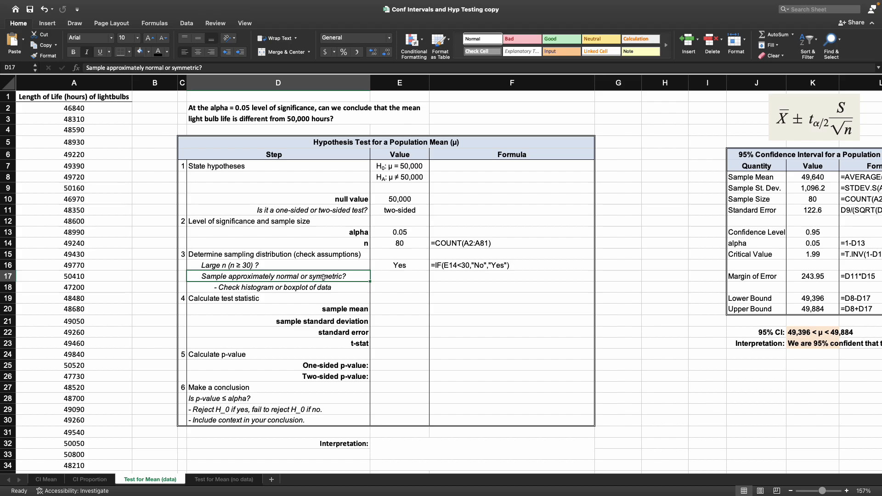
mouse_move(298, 288)
left_mouse_down()
mouse_move(284, 277)
mouse_move(294, 276)
left_mouse_up()
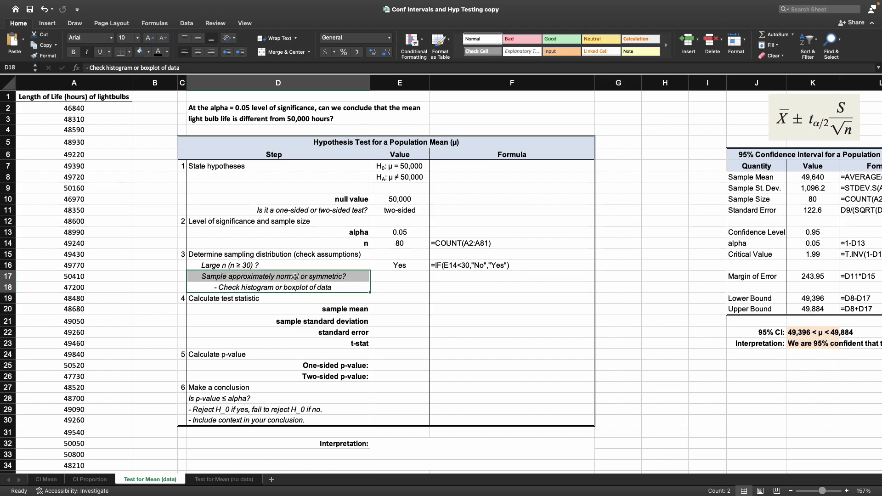
left_click(95, 107)
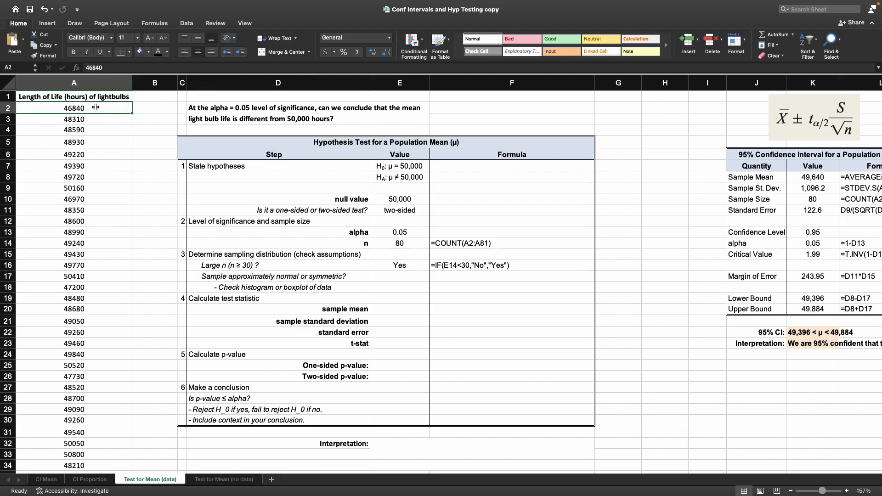
Step: Insert a histogram chart of the light bulb life data in A2:A81
left_click_drag(99, 109, 99, 448)
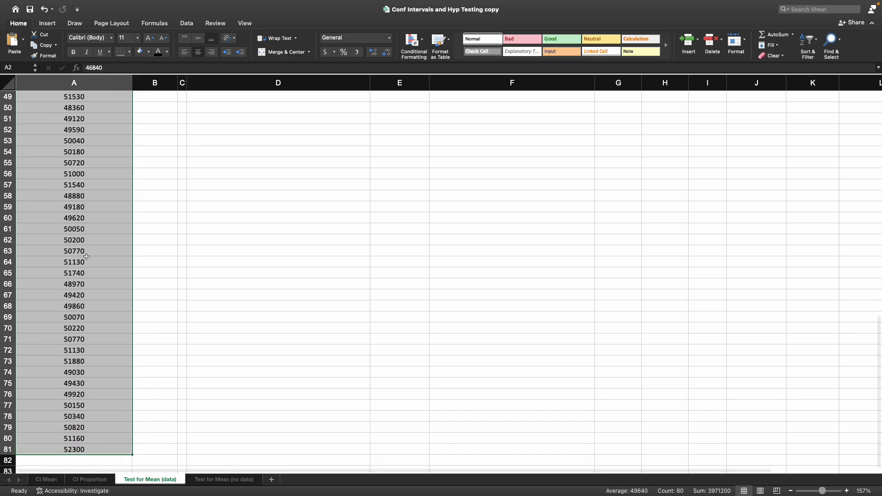
left_click(48, 23)
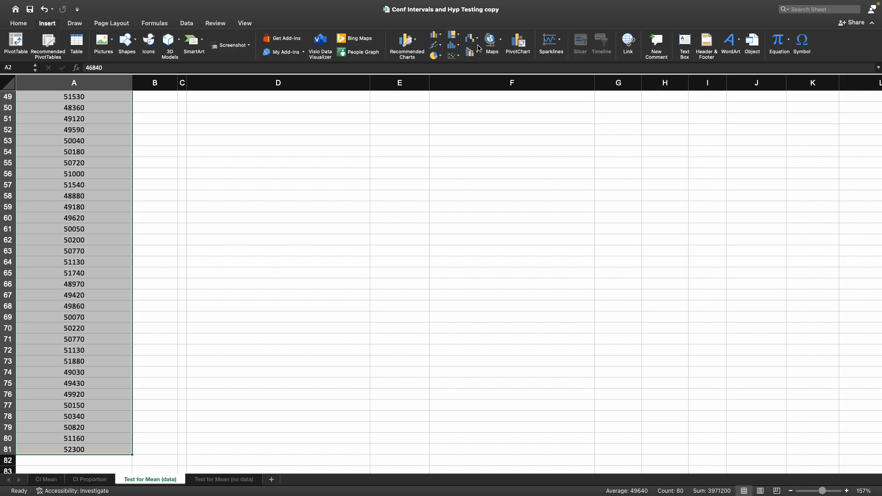
left_click(458, 48)
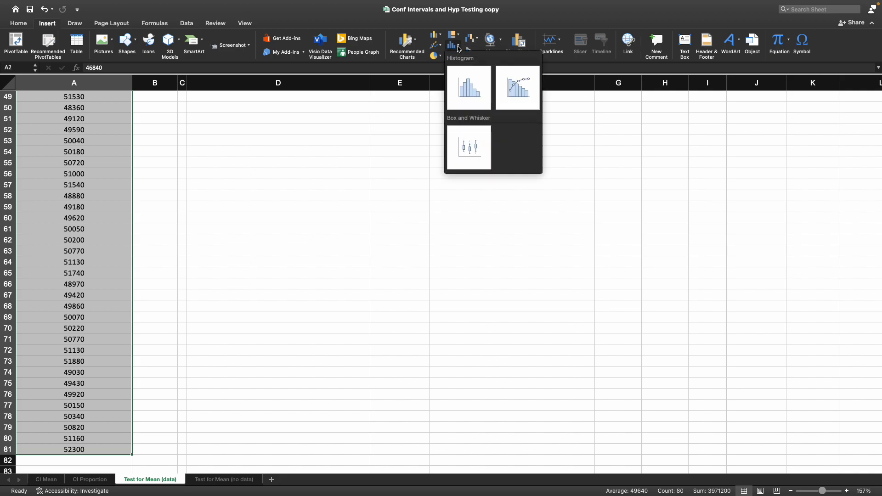
left_click(460, 81)
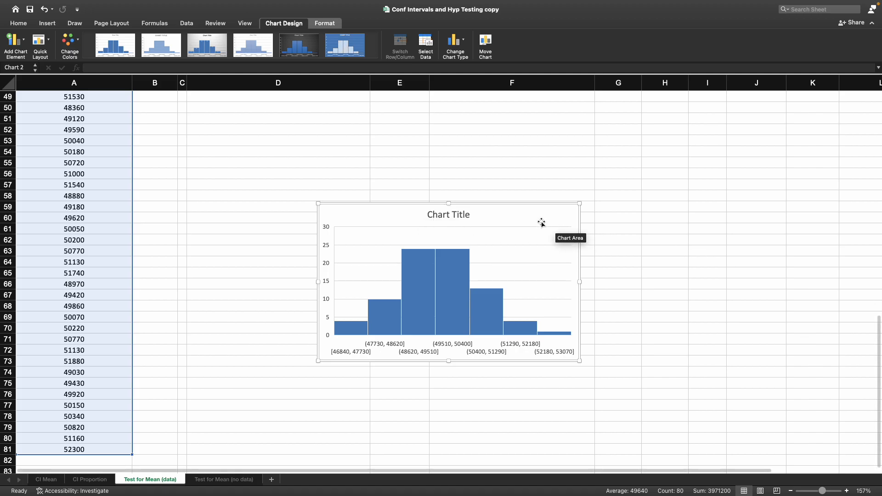
Step: Title the chart "Histogram of light bulb life"
left_click(443, 216)
triple_click(444, 218)
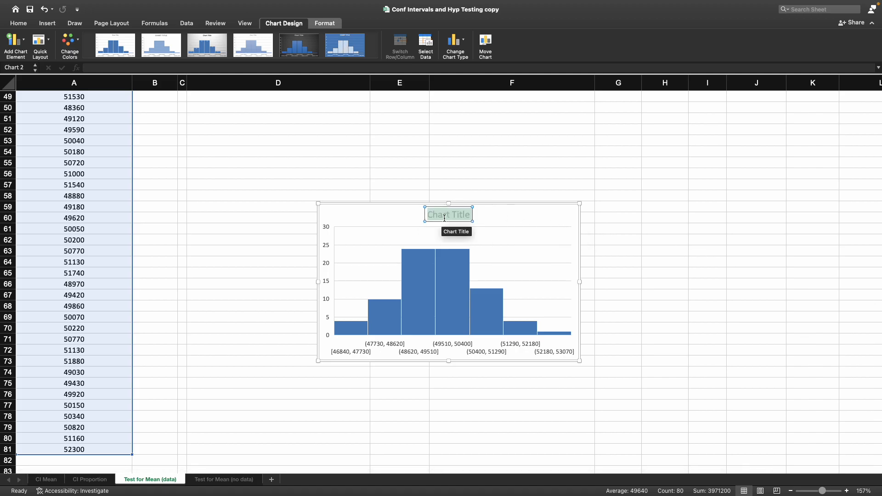
type("Hist")
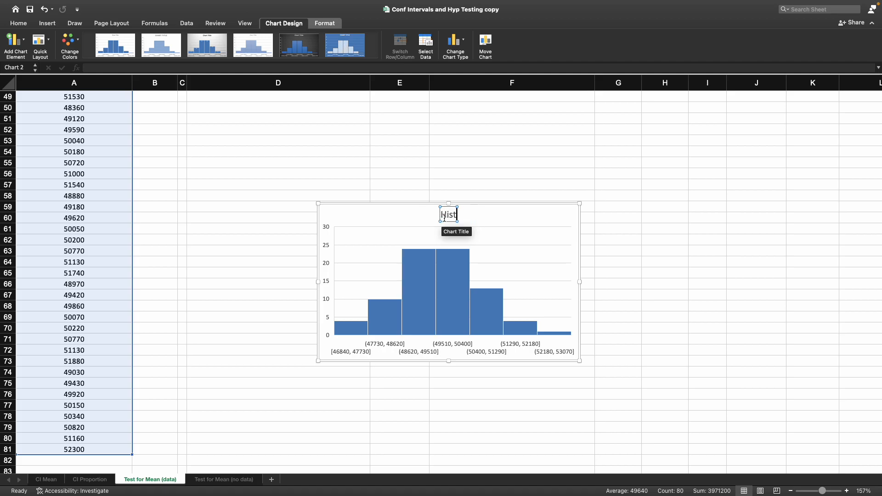
type("ogram of light")
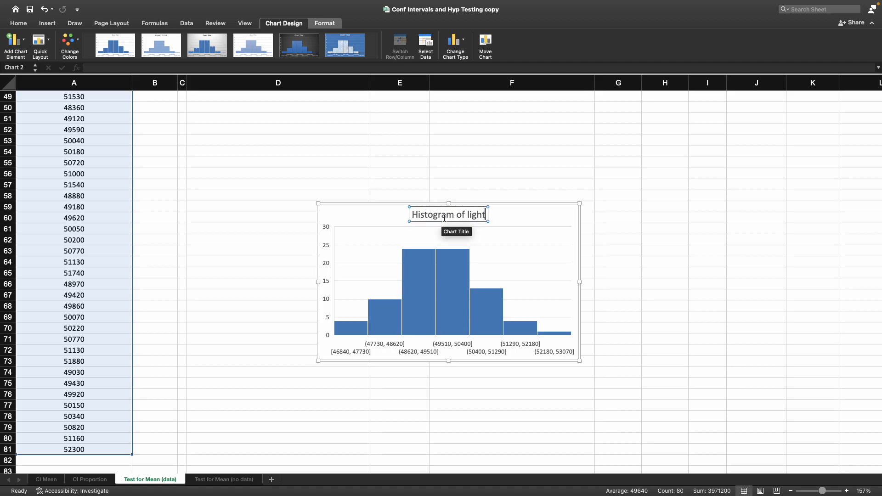
type(" bulb life")
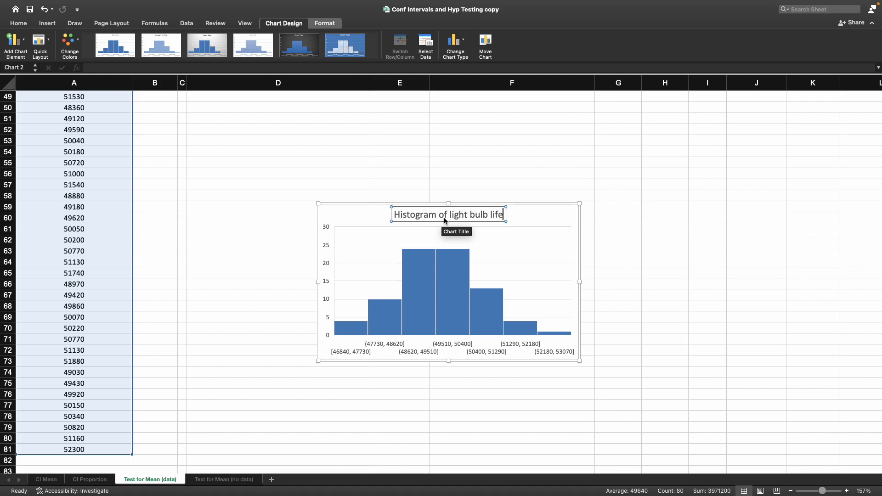
left_click(443, 413)
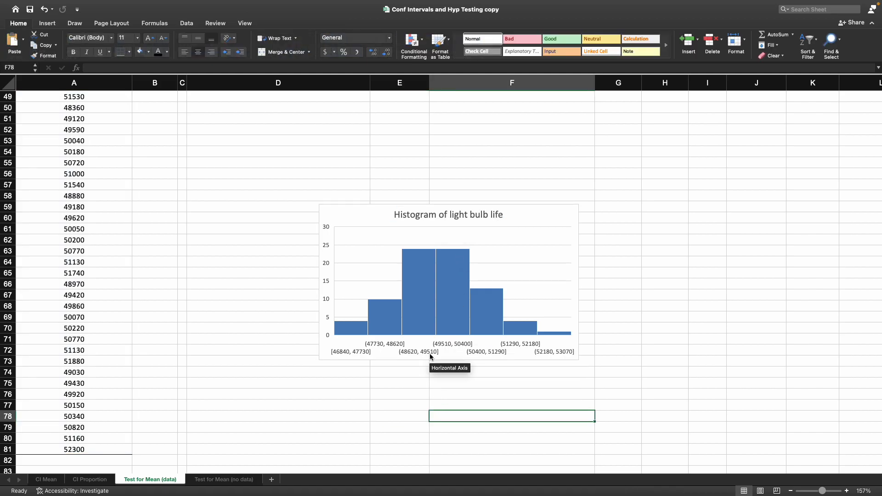
Step: Add a primary horizontal axis title reading "Time in Hours" to the histogram
left_click(442, 353)
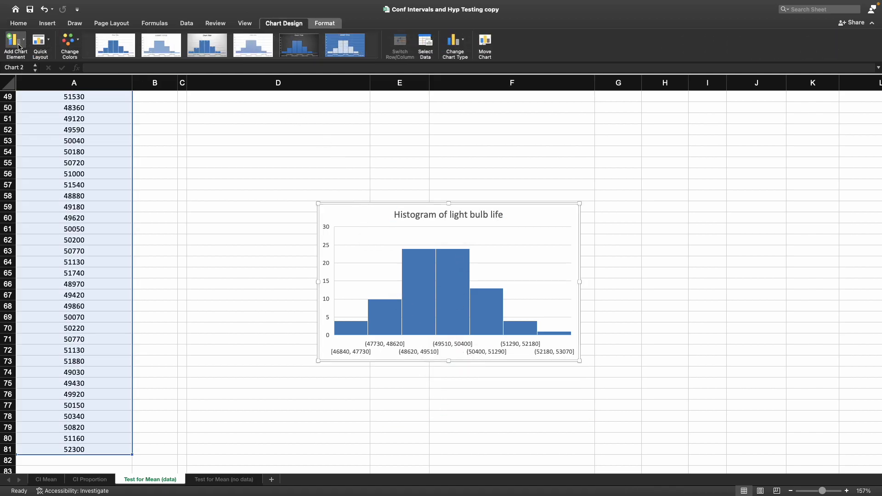
left_click(13, 40)
mouse_move(68, 67)
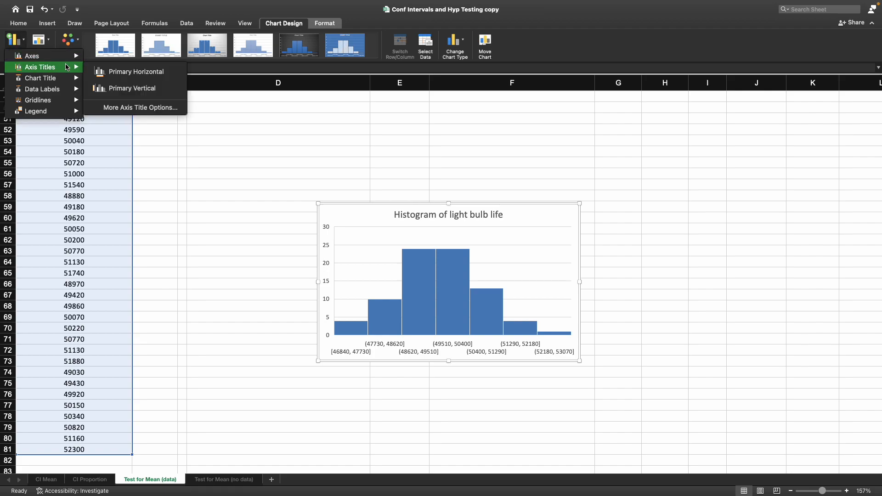
left_click(127, 73)
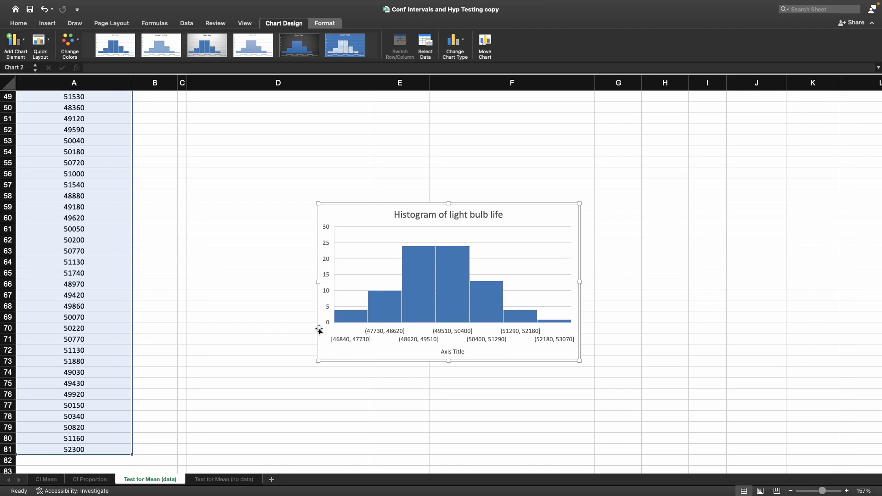
left_click(460, 353)
type("Time in Hour")
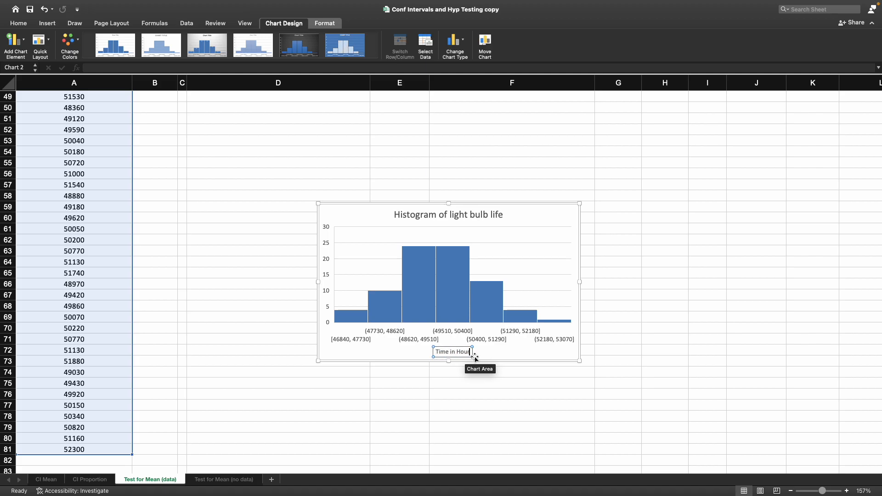
type("s")
left_click(402, 407)
Step: Add a primary vertical axis title reading "Frequency" to the histogram
left_click(330, 254)
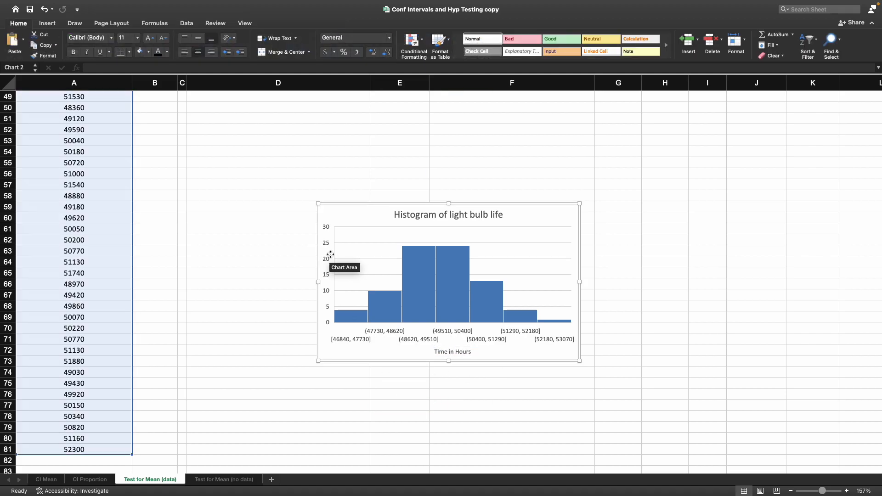
left_click(14, 41)
mouse_move(86, 70)
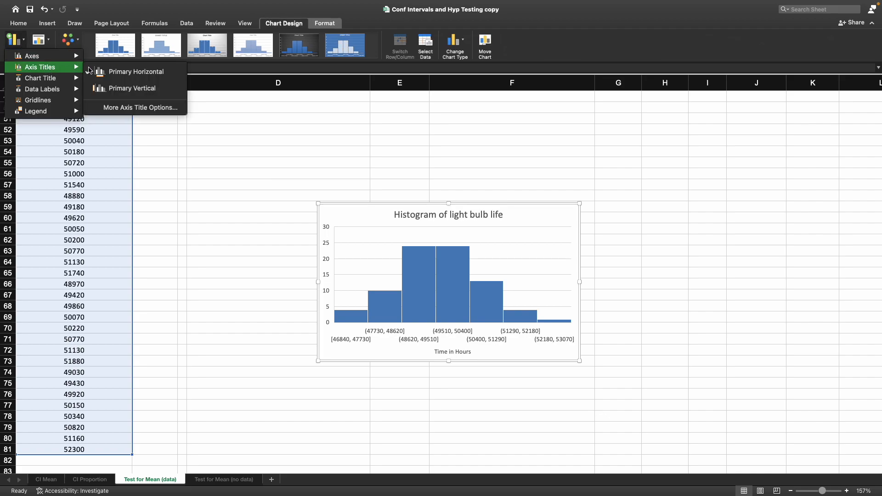
left_click(130, 88)
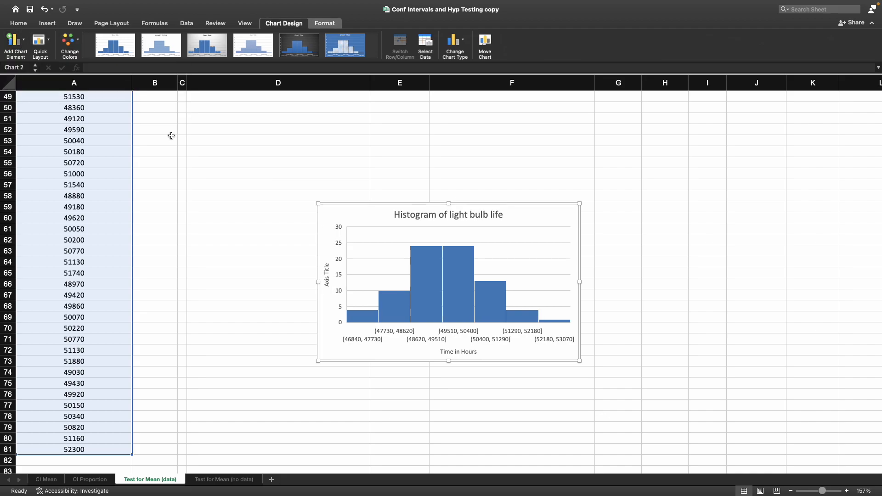
left_click(328, 269)
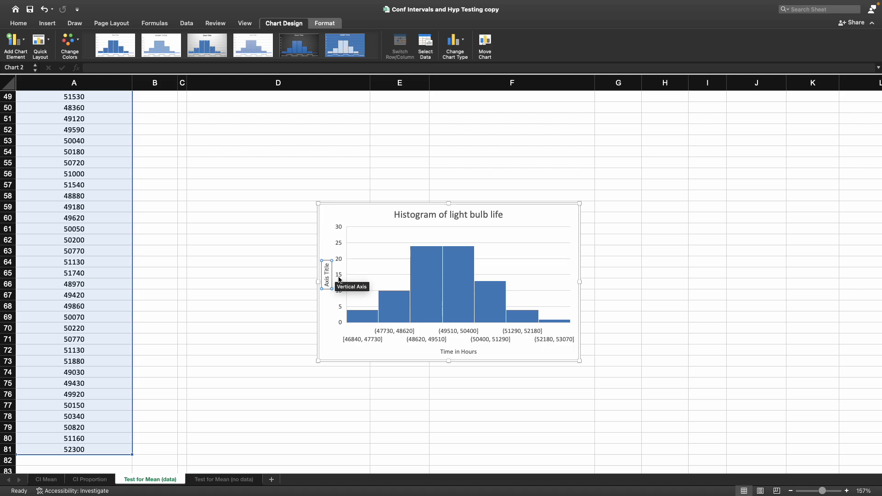
type("Frequency")
left_click(274, 263)
Step: Move the histogram up to sit below the hypothesis test table, around rows 39 to 51
scroll(273, 266, "up", 5)
left_click(372, 298)
left_click_drag(372, 299, 279, 153)
scroll(282, 217, "up", 10)
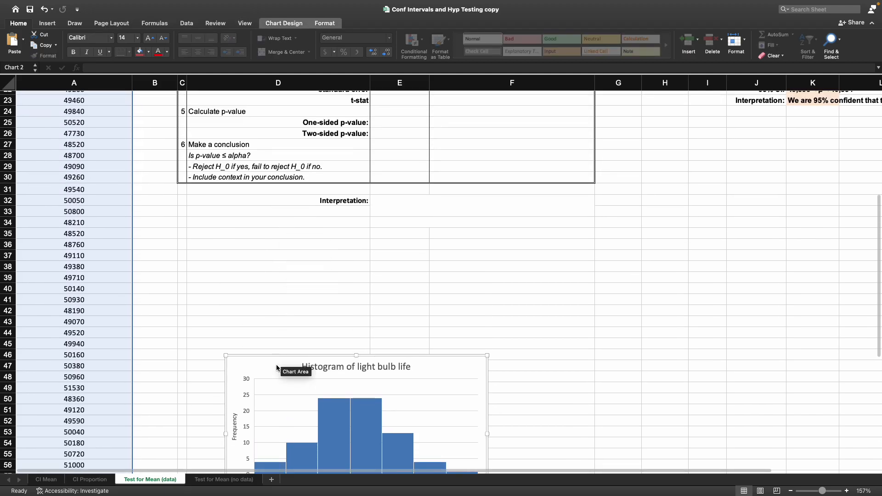
left_click_drag(260, 347, 230, 272)
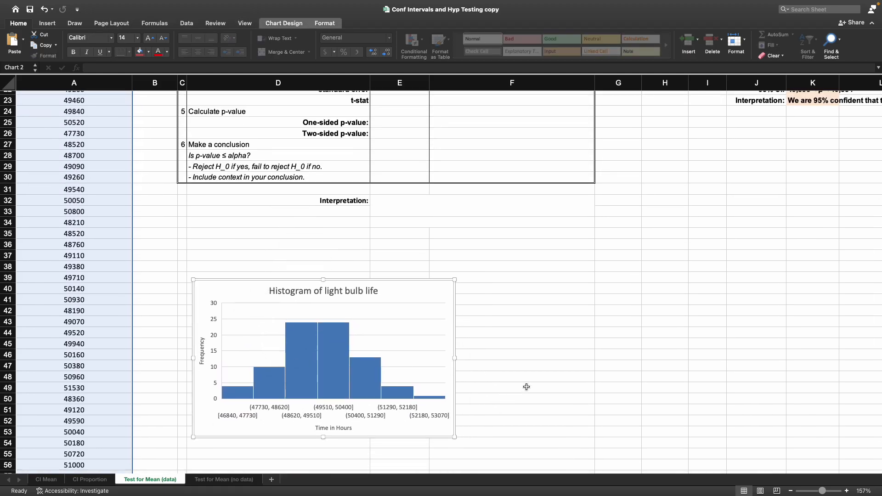
left_click(526, 388)
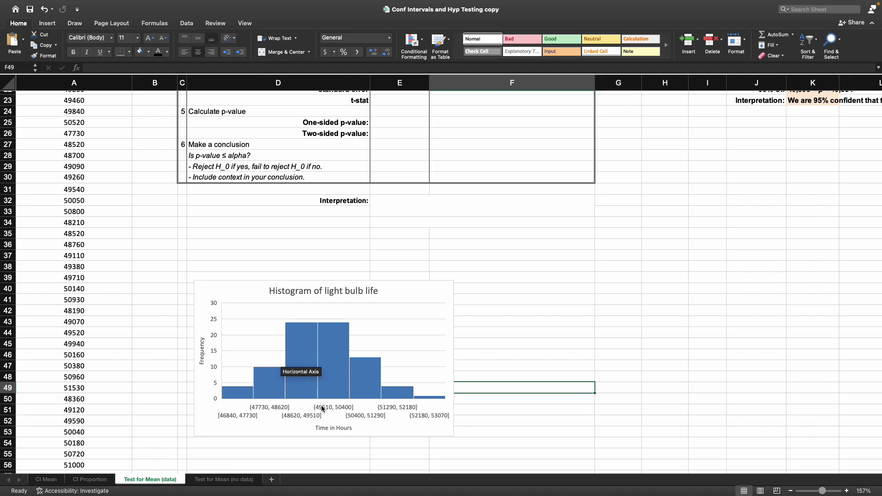
Step: Answer "Yes" for whether the sample is approximately normal or symmetric
scroll(503, 370, "up", 5)
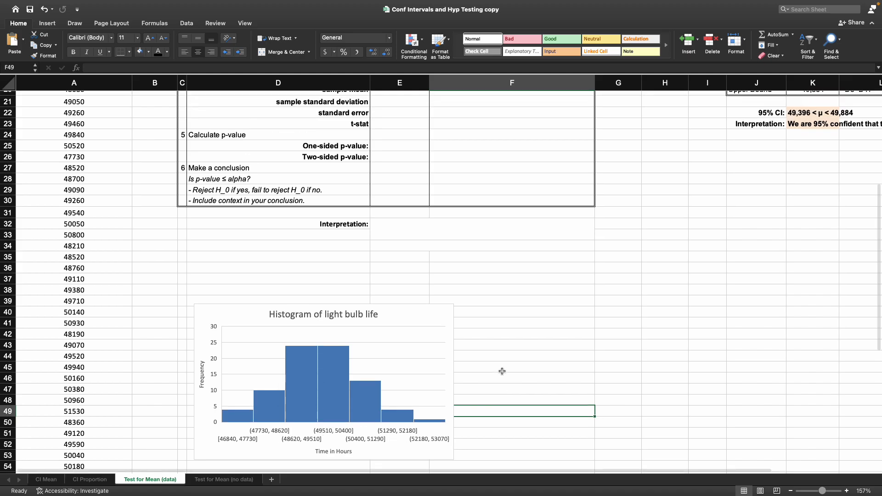
scroll(500, 336, "up", 2)
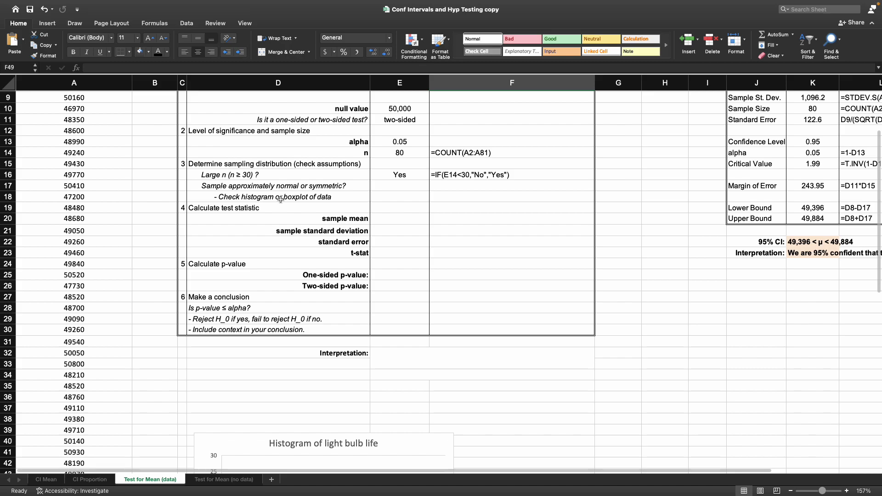
left_click(400, 186)
type("Yes")
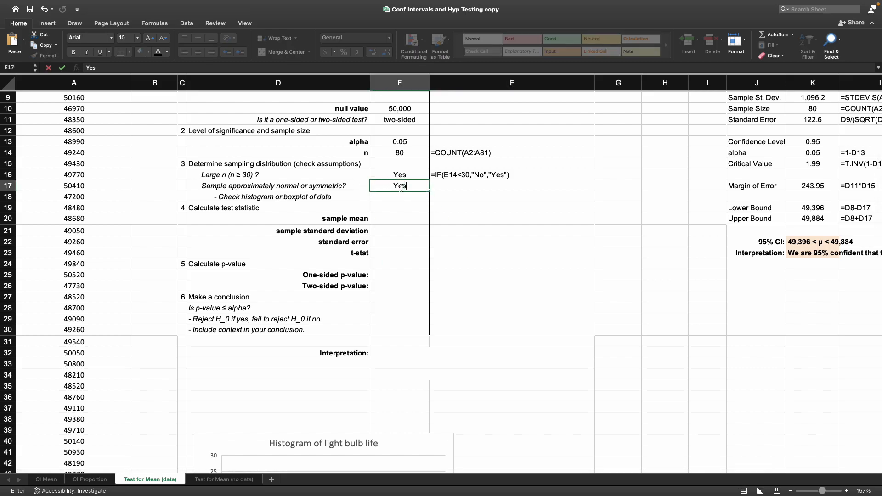
key("Return")
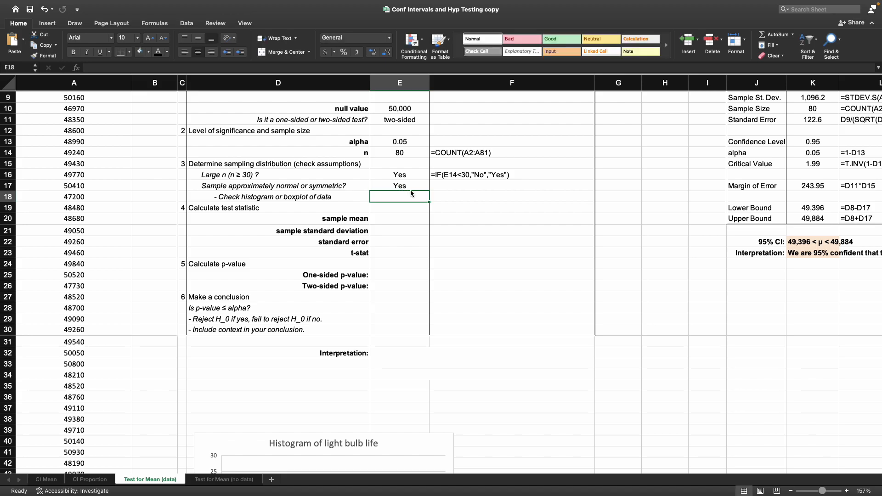
Step: Compute the sample mean with =AVERAGE(A2:A81)
scroll(412, 207, "up", 5)
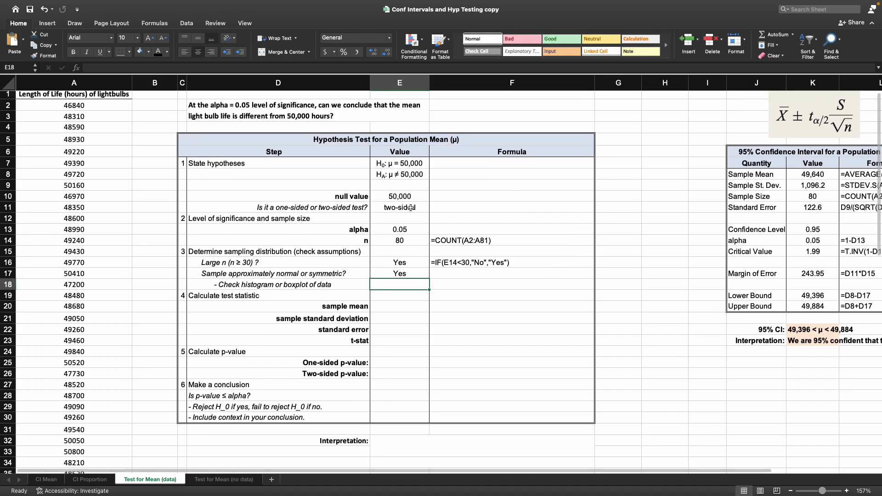
left_click(407, 305)
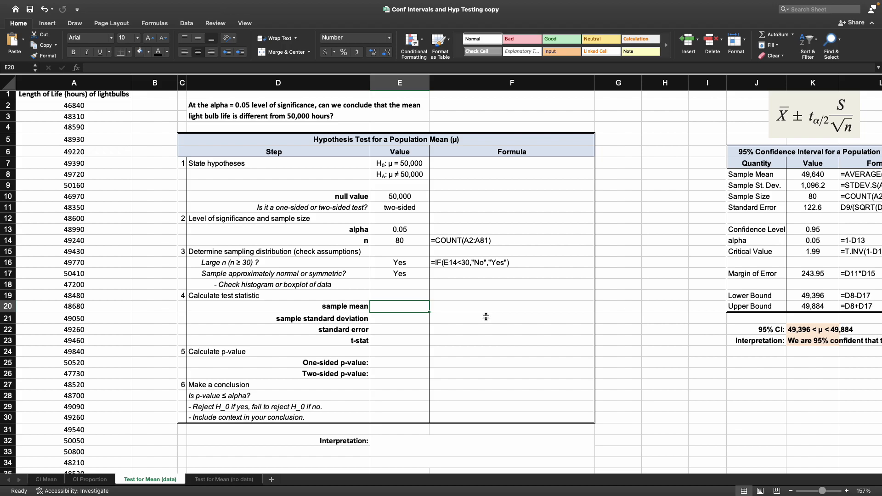
type("=AVERAGE(")
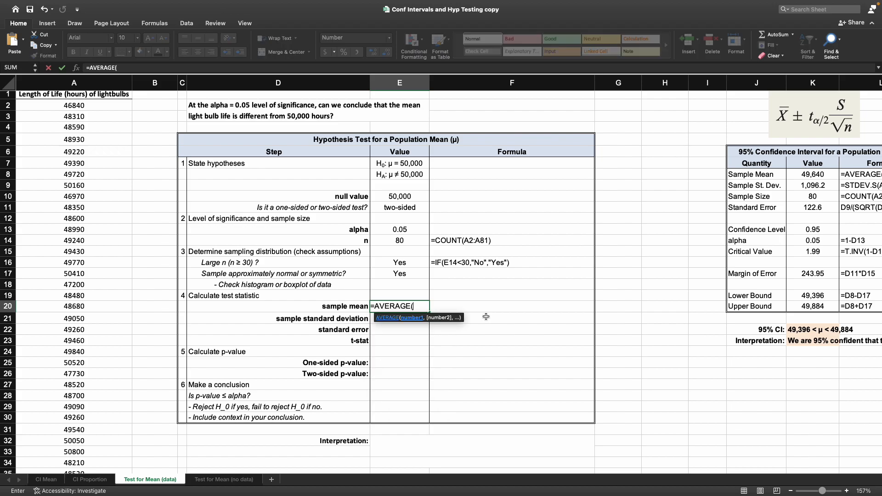
left_click_drag(73, 105, 82, 451)
type(")")
key("Return")
Step: Compute the sample standard deviation with =STDEV.S(A2:A81)
scroll(335, 382, "up", 3)
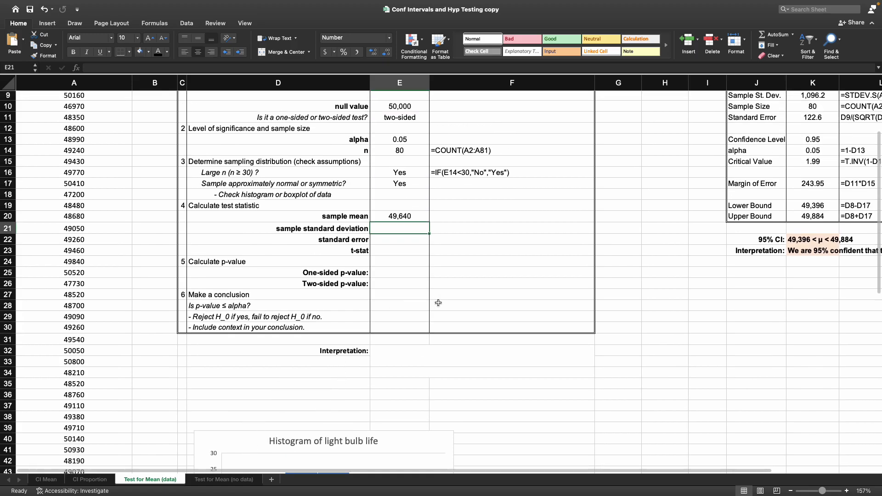
scroll(439, 303, "up", 2)
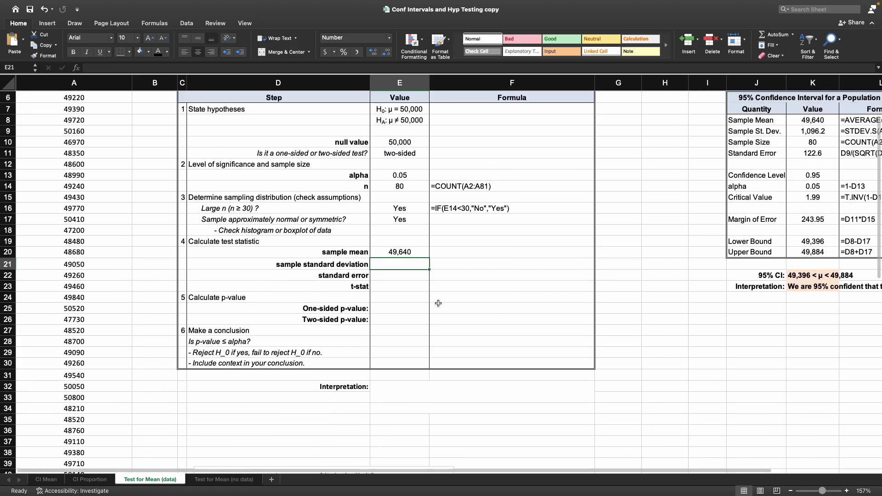
type("=st")
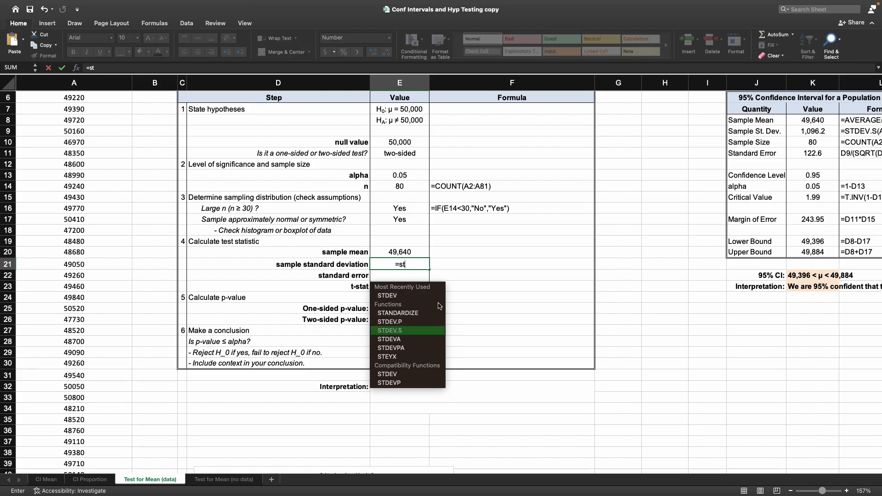
key("Tab")
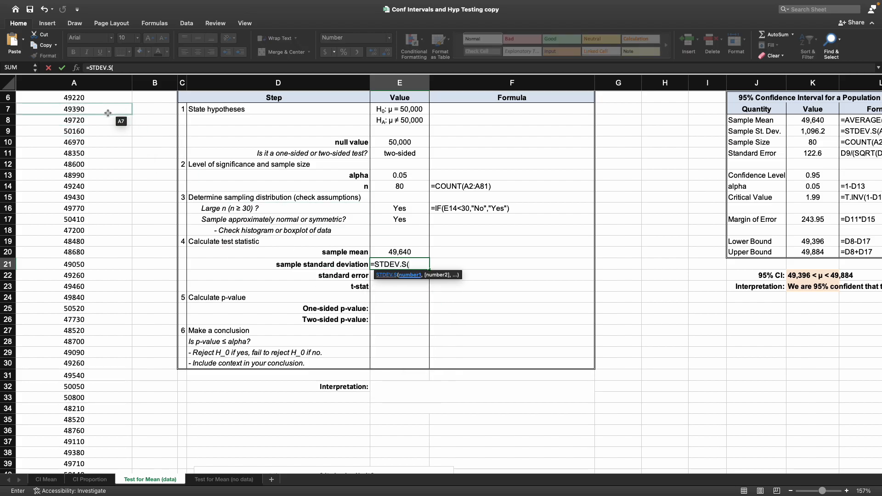
scroll(115, 121, "up", 3)
left_click_drag(109, 112, 87, 480)
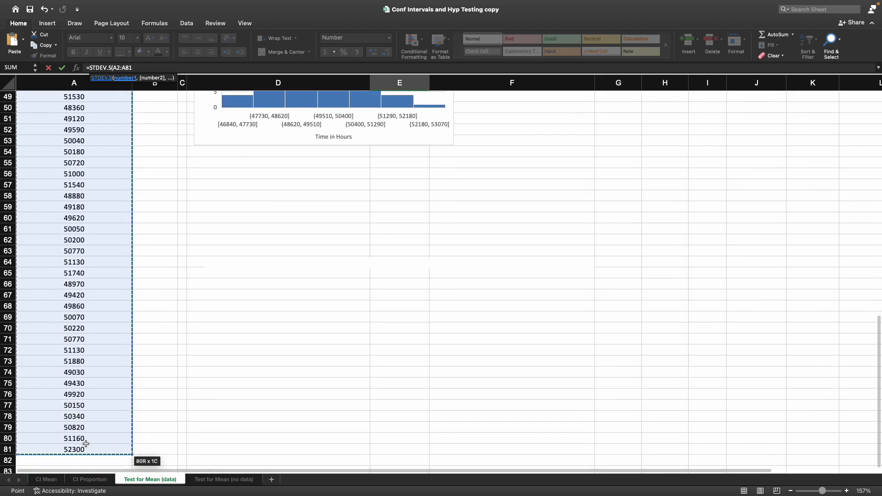
key("Return")
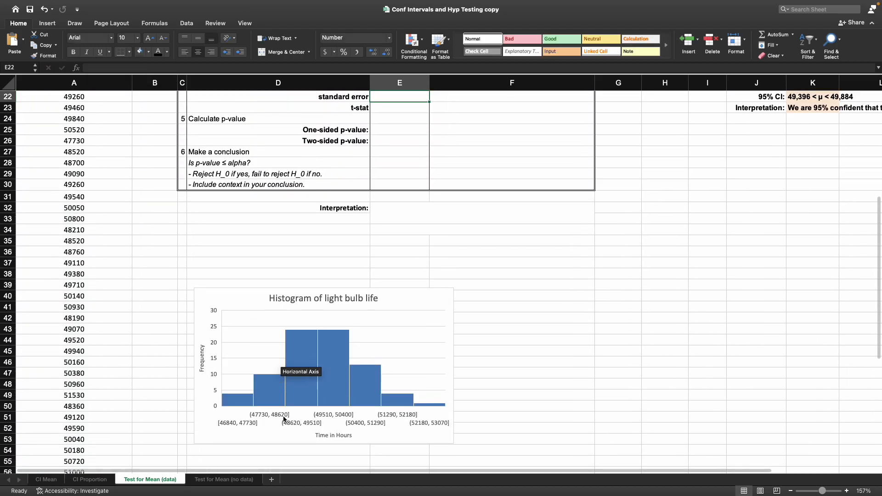
Step: Compute the standard error as =E21/(SQRT(E14))
scroll(282, 419, "up", 10)
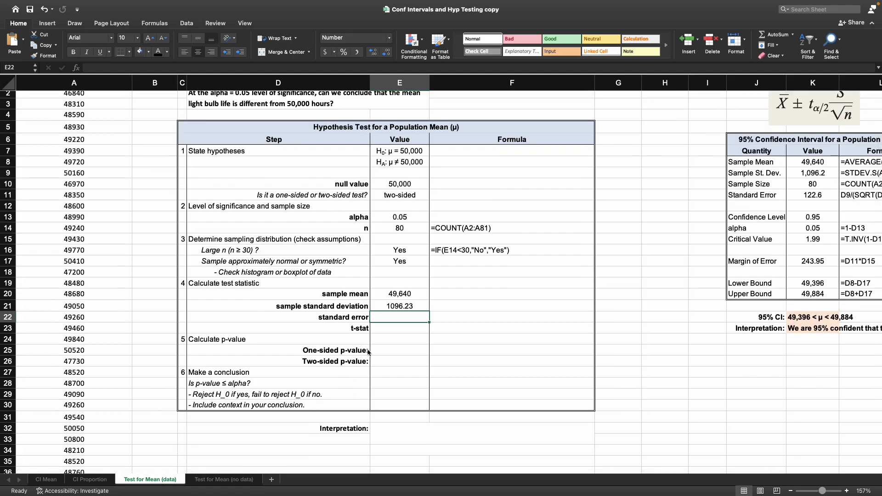
type("=")
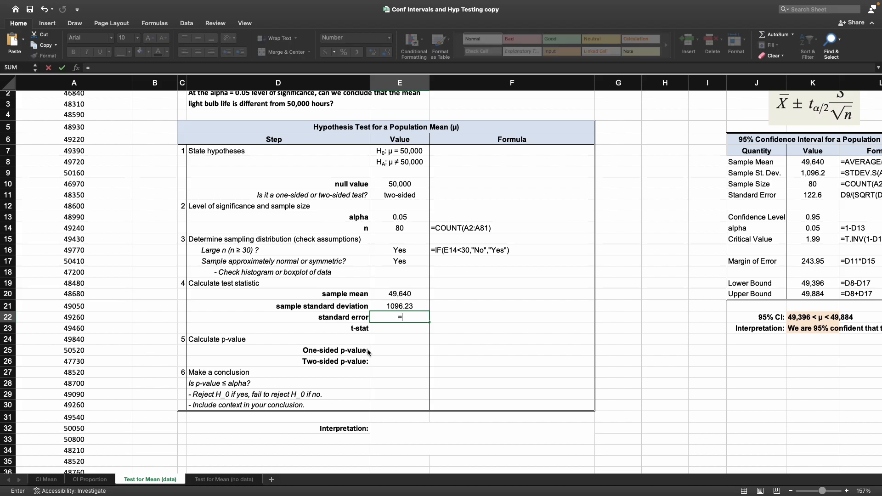
key("Up")
type("/")
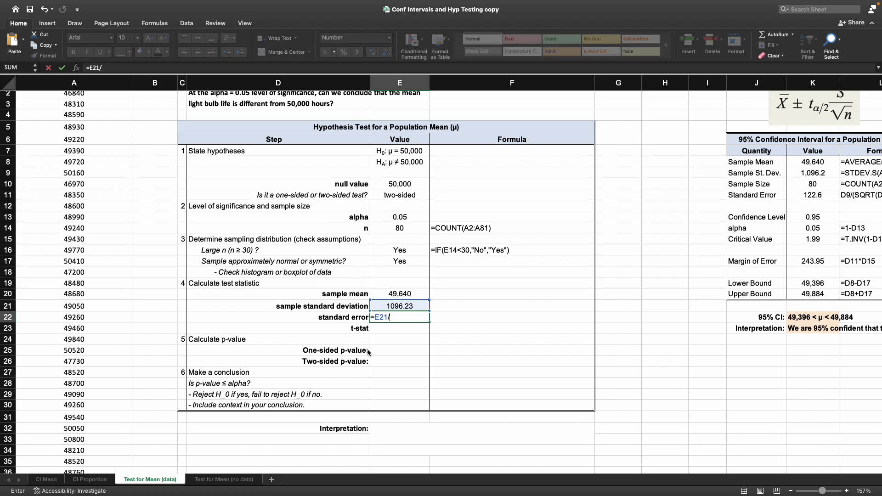
type("(SQRT(")
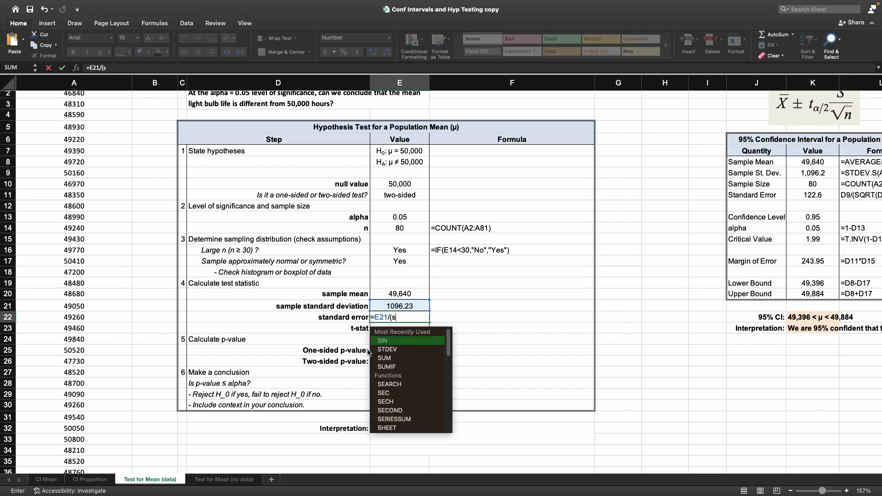
left_click(407, 229)
type("))")
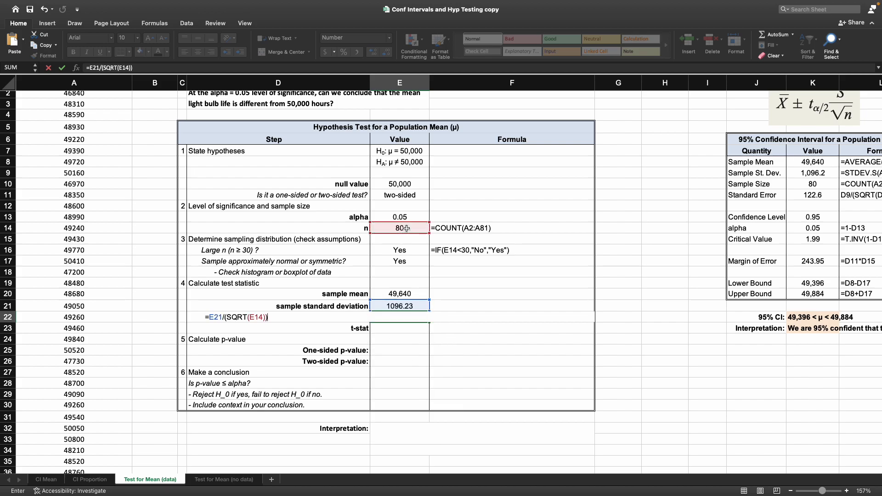
key("Return")
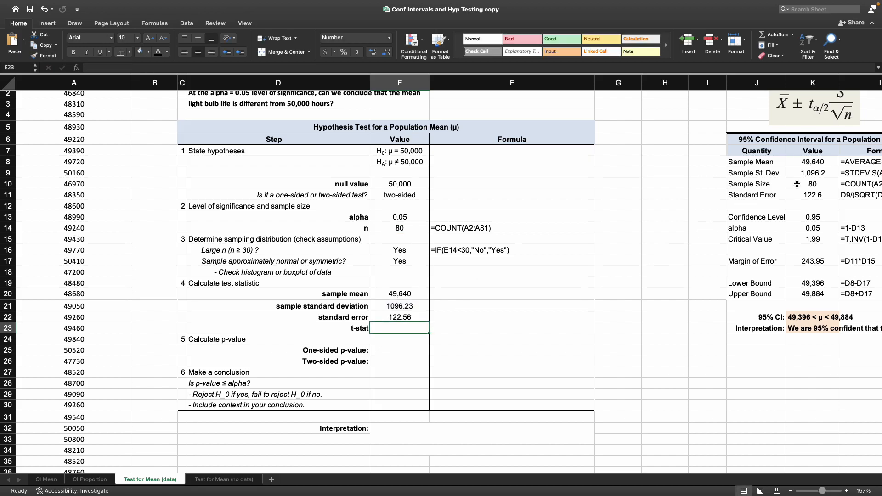
Step: Compute the t-stat with =(E20-E10)/E22, using the sample mean, null value and standard error
left_click_drag(763, 162, 811, 195)
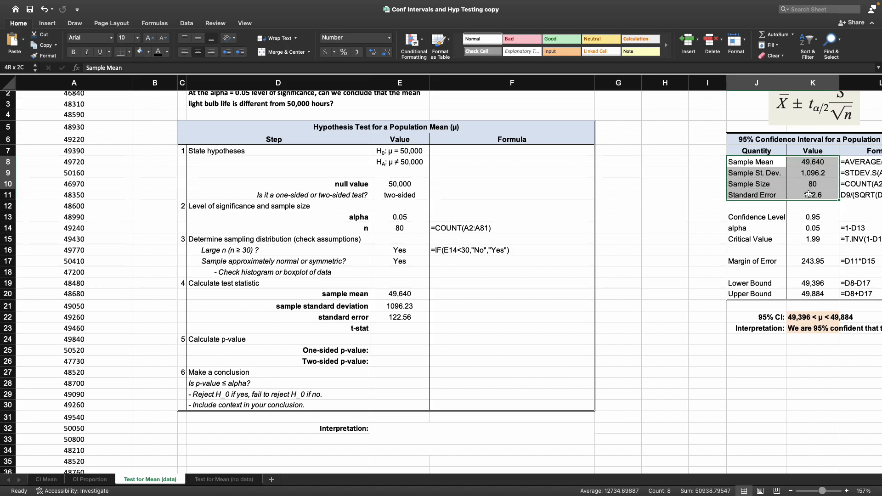
left_click(422, 329)
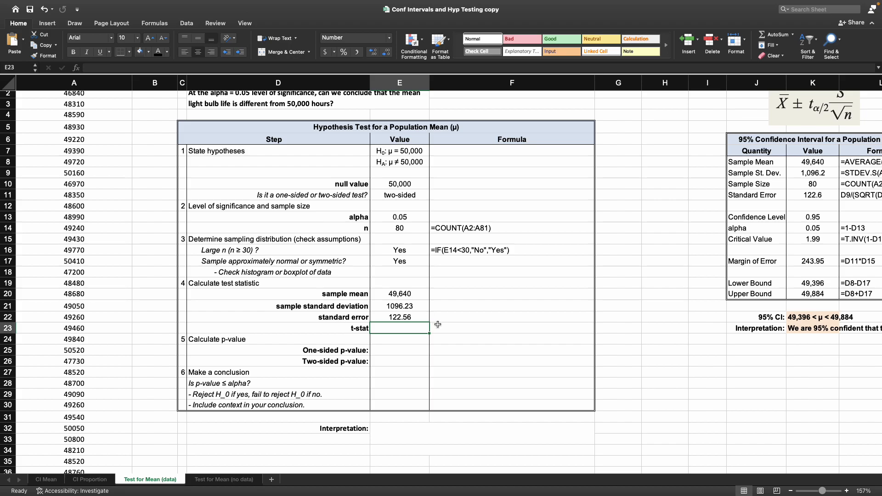
type("=")
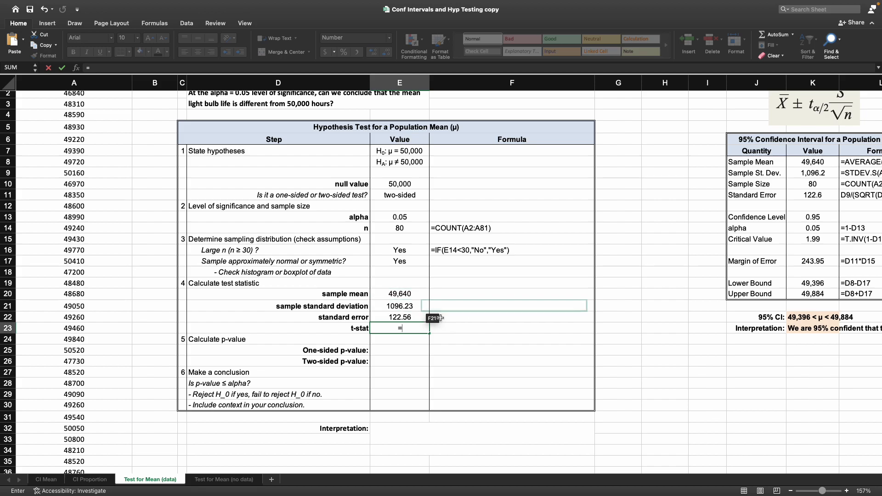
left_click(419, 294)
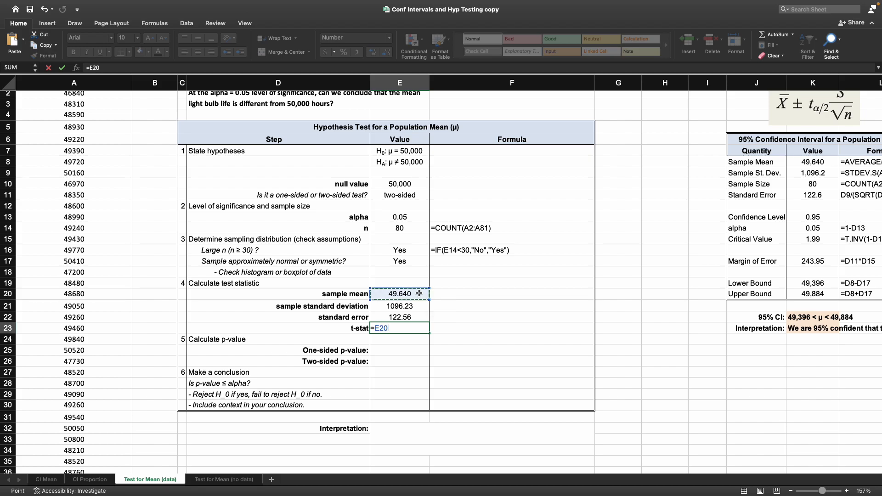
type("-")
left_click(420, 183)
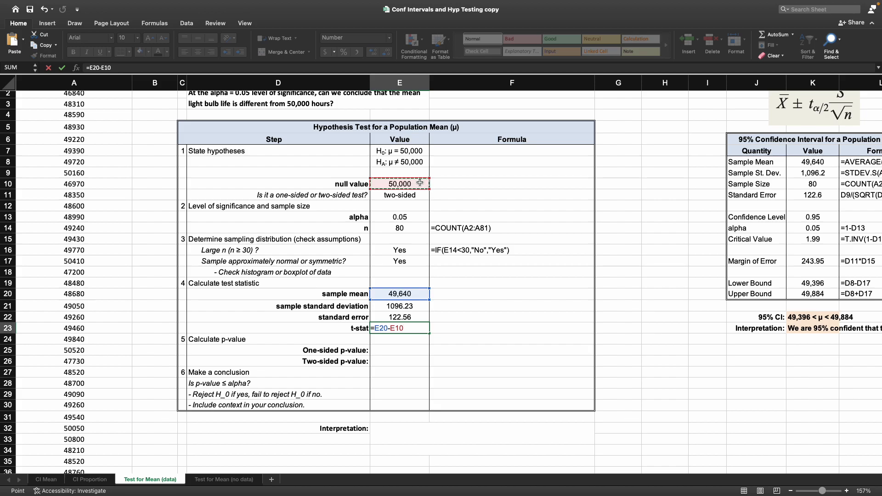
type("/")
left_click(417, 317)
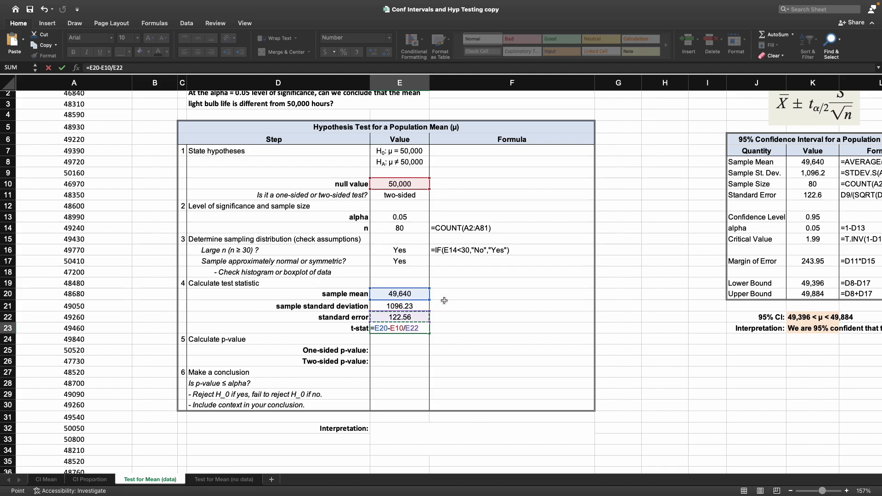
left_click(378, 328)
type("(")
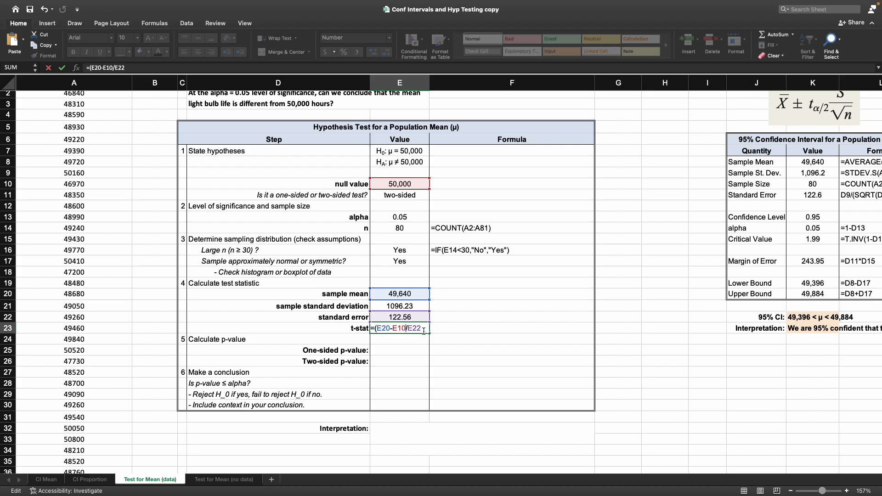
type(")")
key("Return")
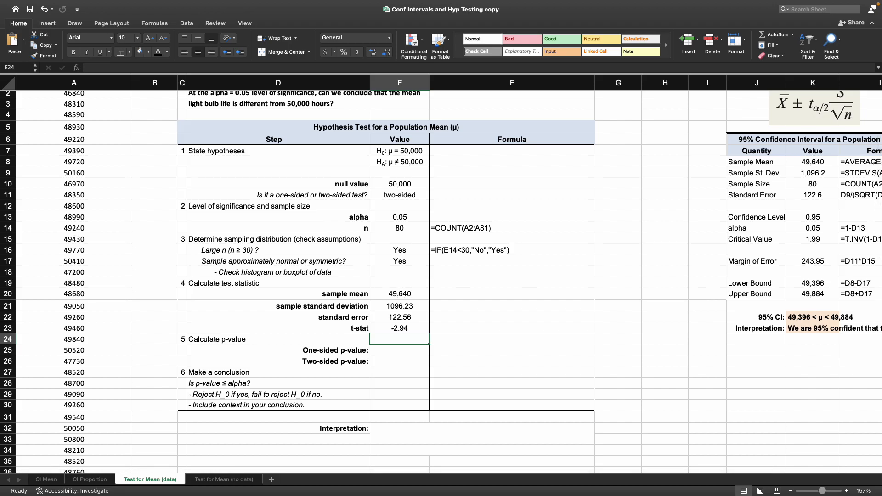
Step: Change the font colour of the Formula cells for rows 20 to 23 so their contents show
left_click_drag(474, 294, 474, 327)
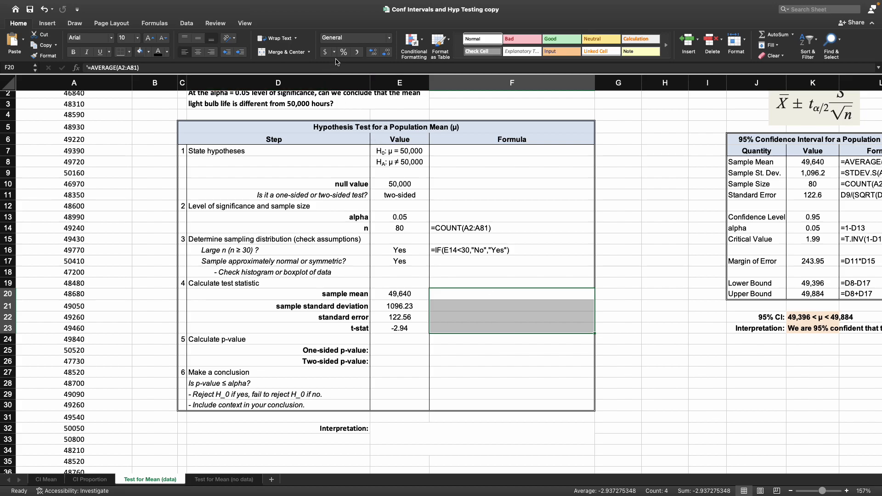
left_click(158, 51)
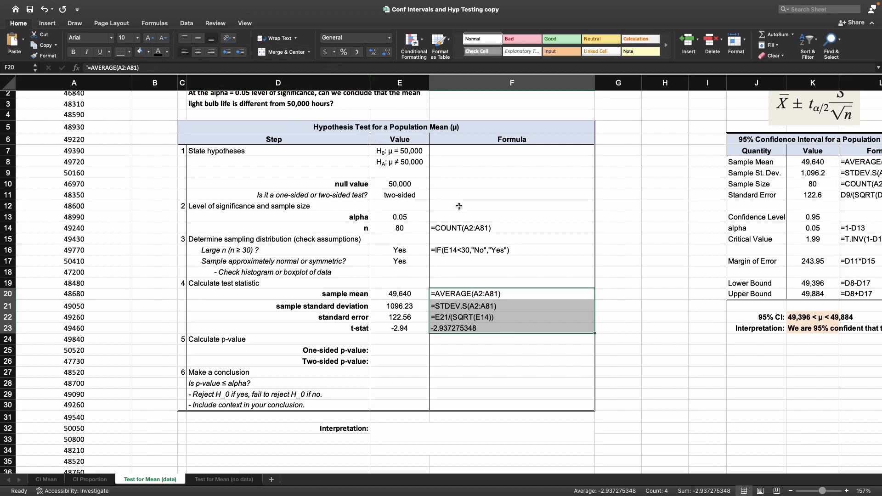
Step: Replace the t-stat's Formula column entry with the formula text =(E20-E10)/E22
left_click(495, 315)
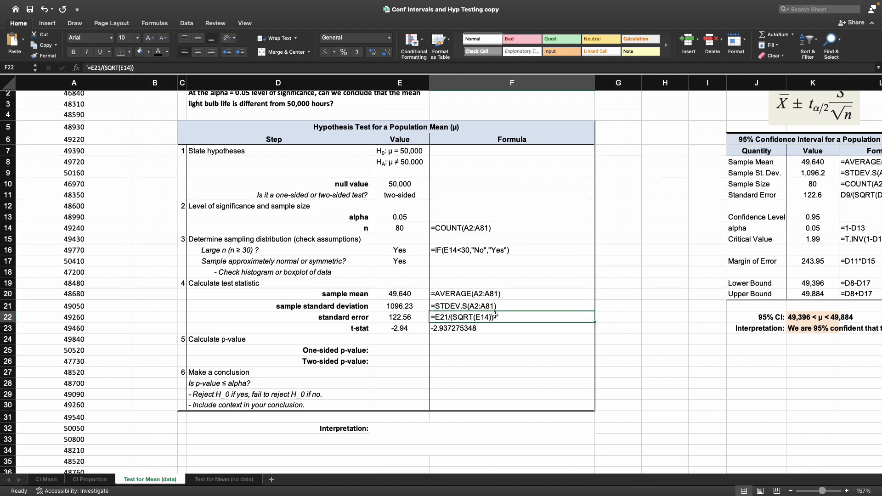
left_click(439, 328)
left_click(412, 326)
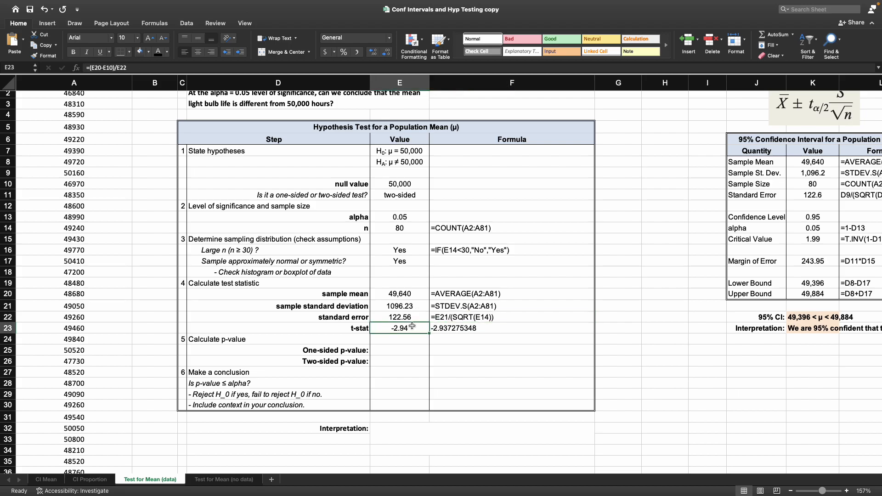
left_click(441, 331)
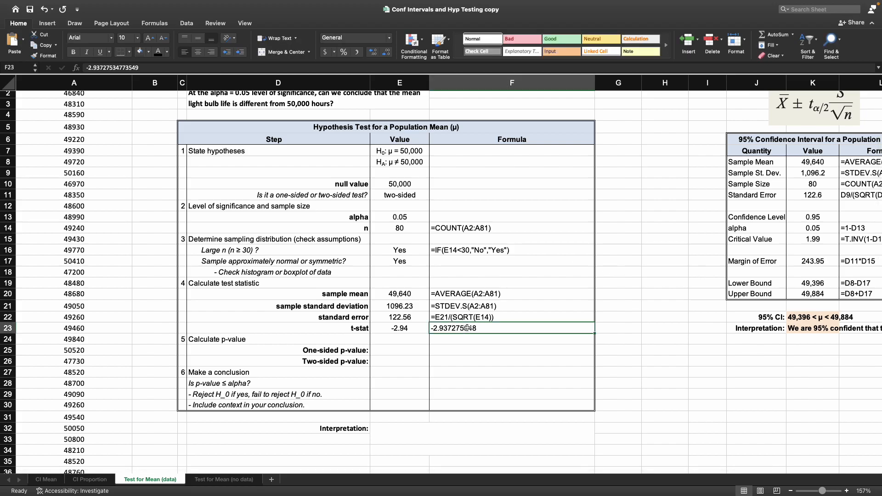
key("Left")
left_click_drag(128, 67, 72, 64)
key("ctrl+c")
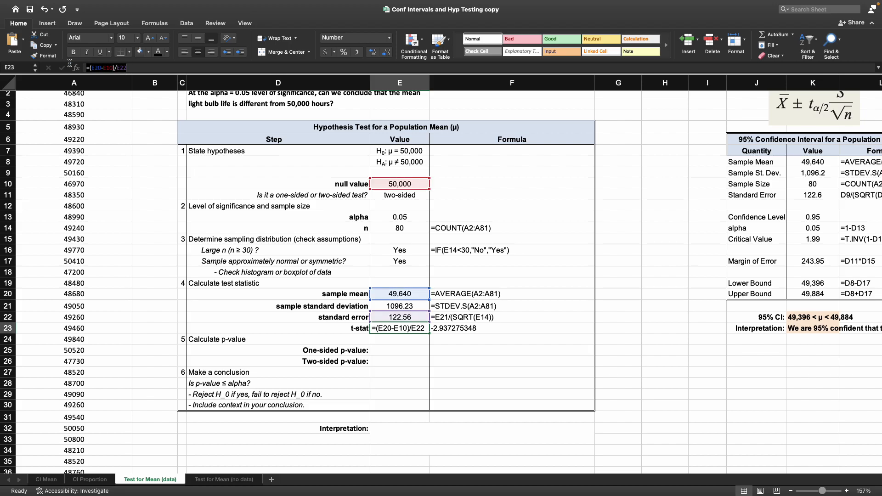
key("Escape")
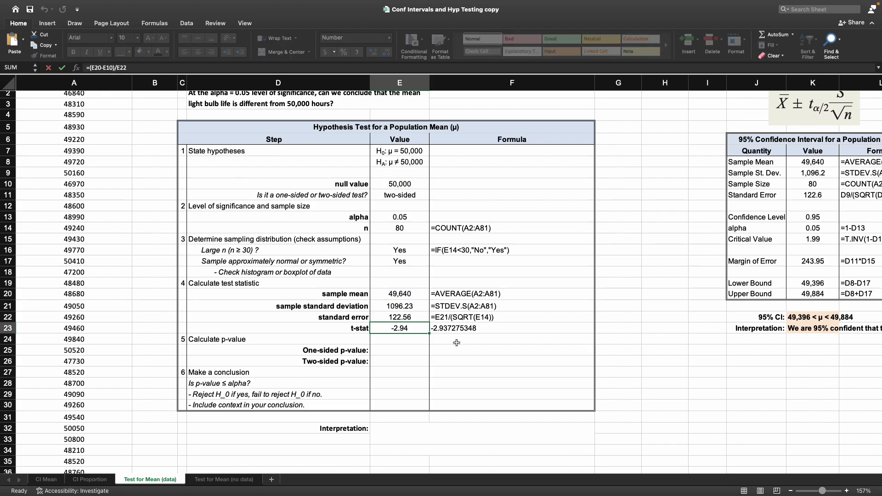
left_click(459, 332)
key("ctrl+v")
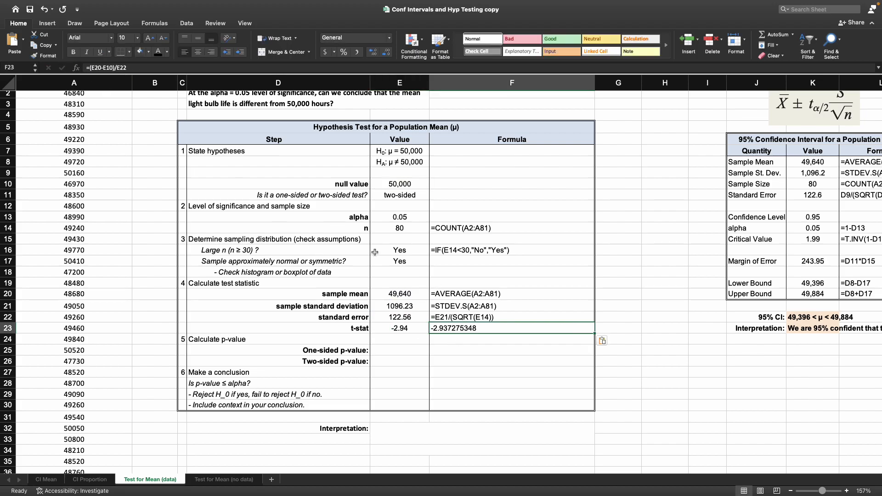
left_click(89, 68)
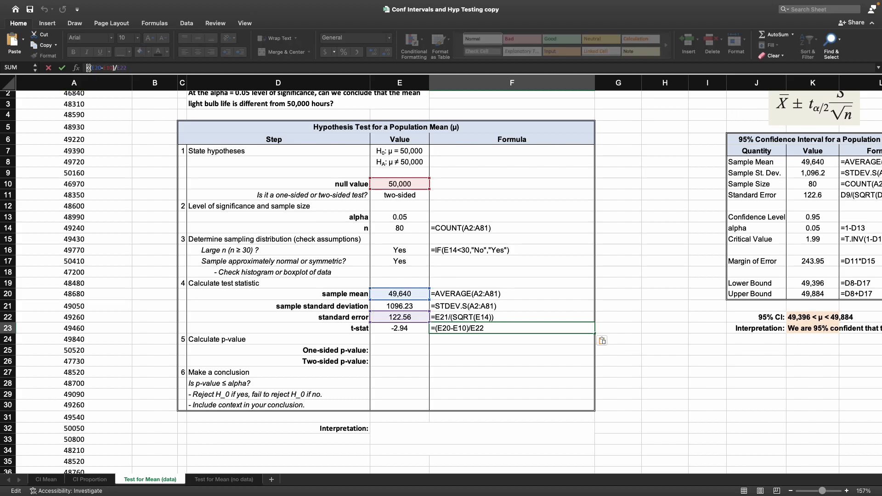
key("Return")
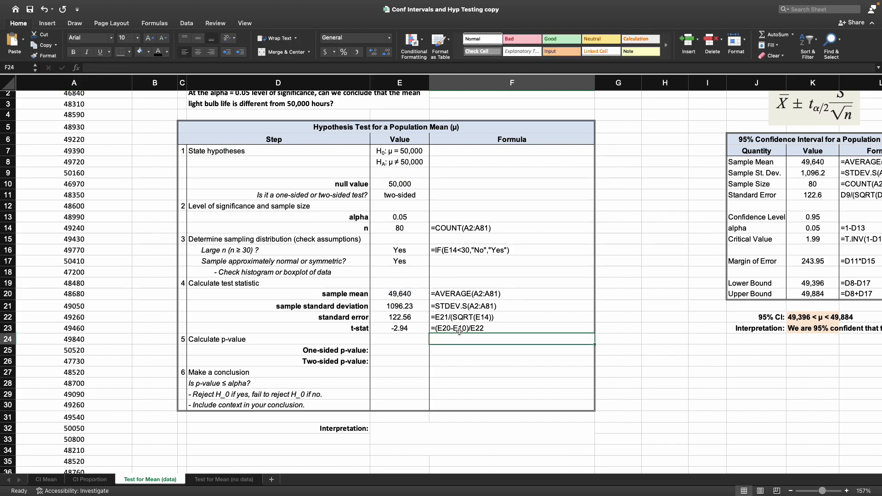
Step: Review the cells used in the t-stat and the p-value rows against the test's sidedness
left_click(459, 330)
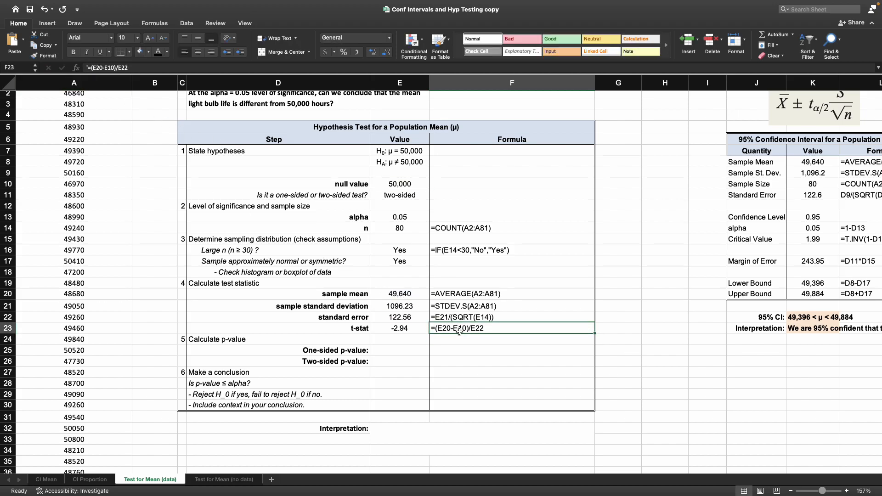
left_click(409, 296)
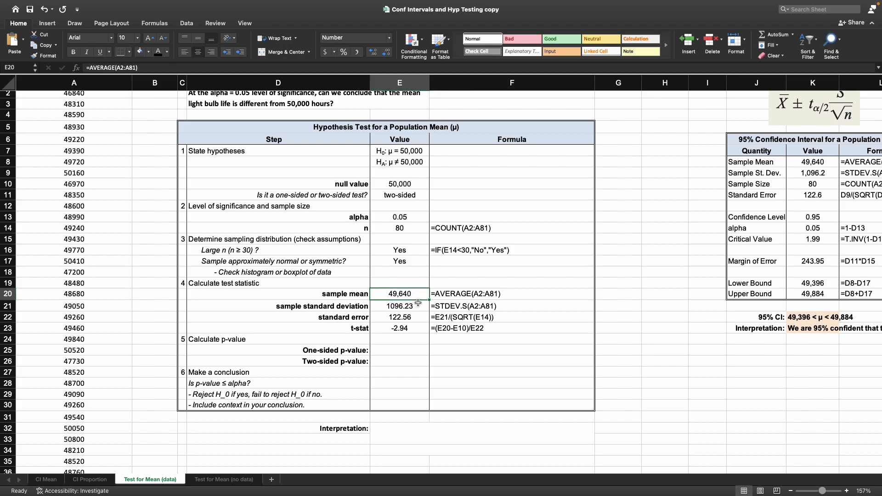
left_click(410, 183)
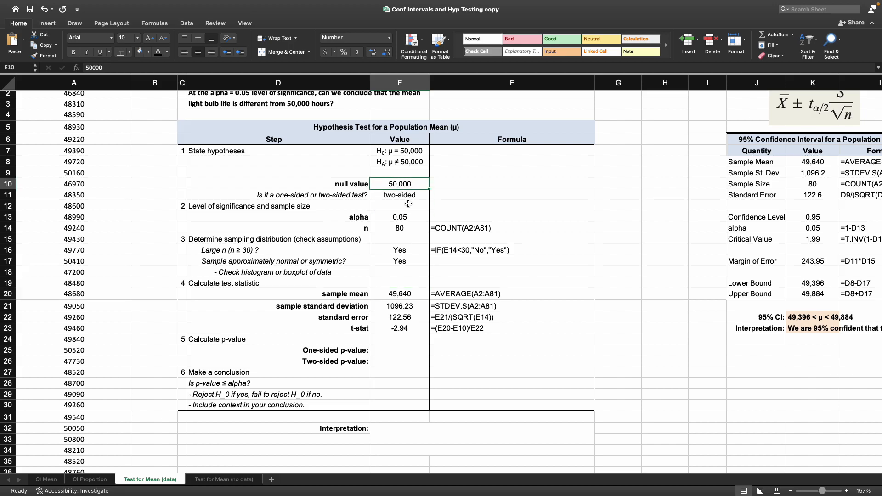
left_click(400, 313)
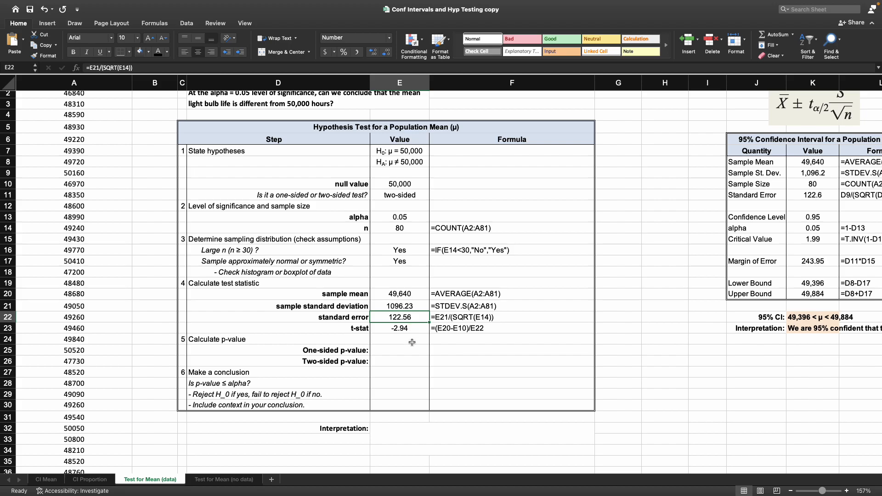
scroll(413, 342, "down", 1)
left_click(324, 334)
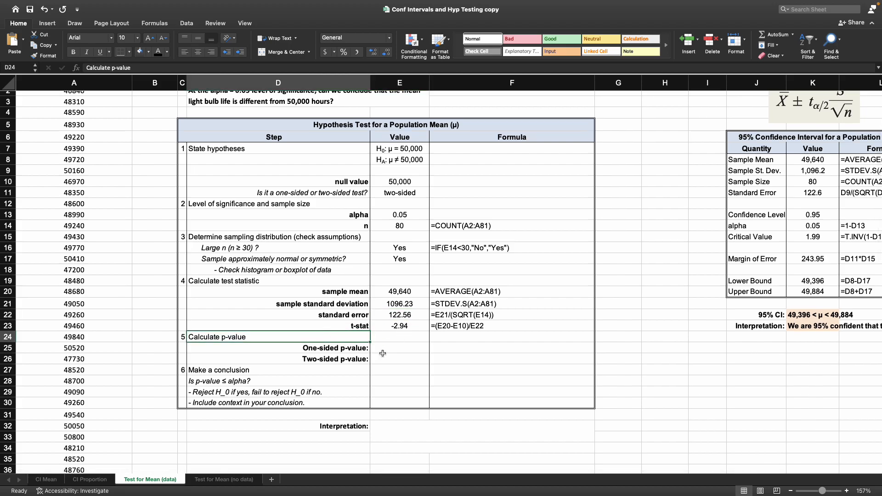
scroll(400, 358, "down", 1)
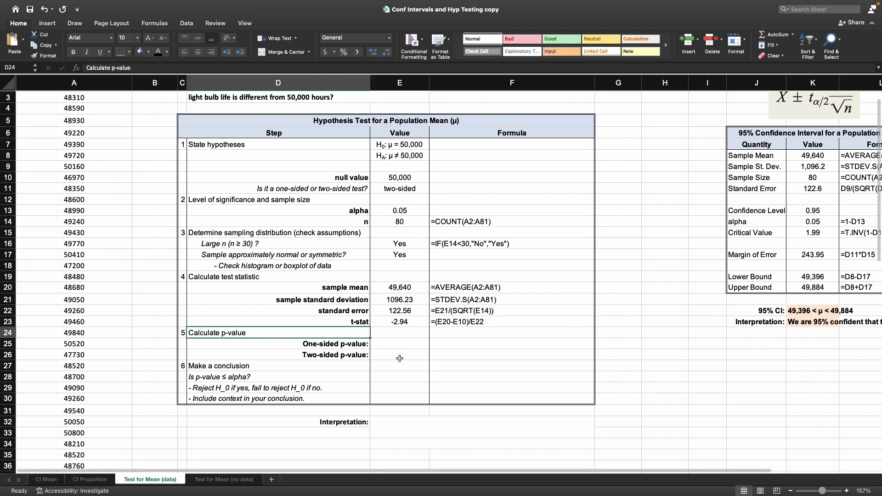
left_click(359, 344)
left_click(357, 356)
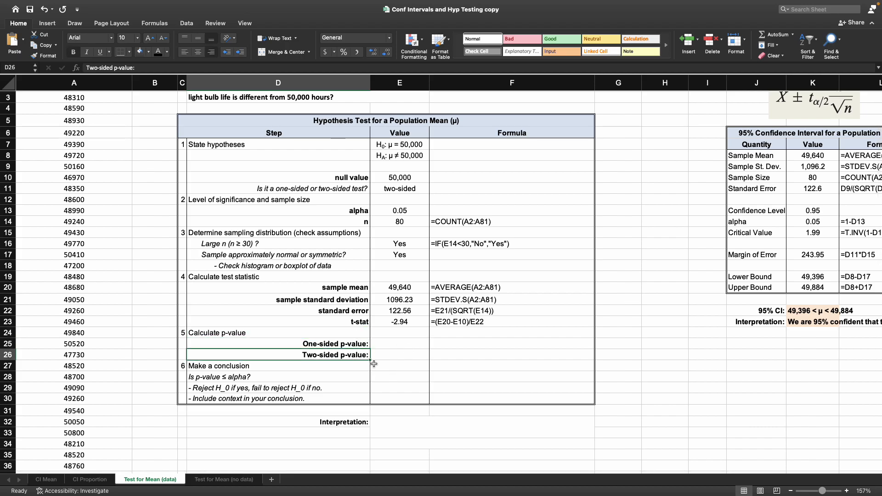
left_click(409, 189)
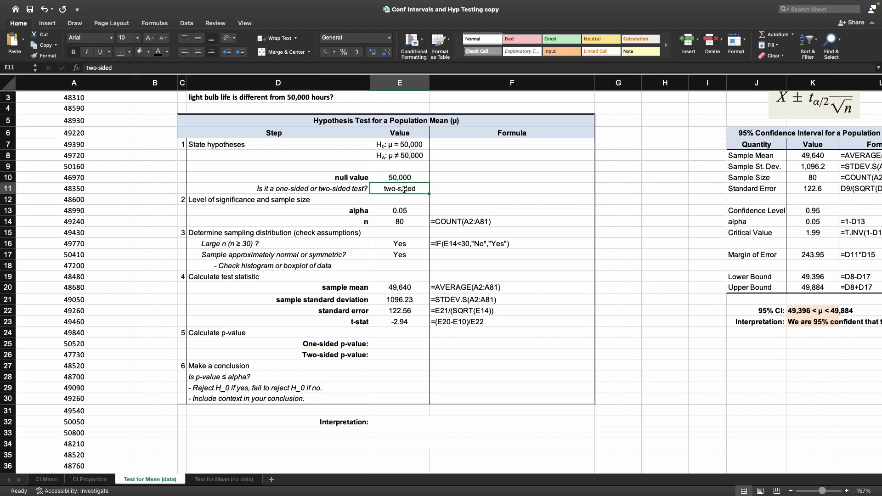
Step: Enter NA as the one-sided p-value
left_click(403, 341)
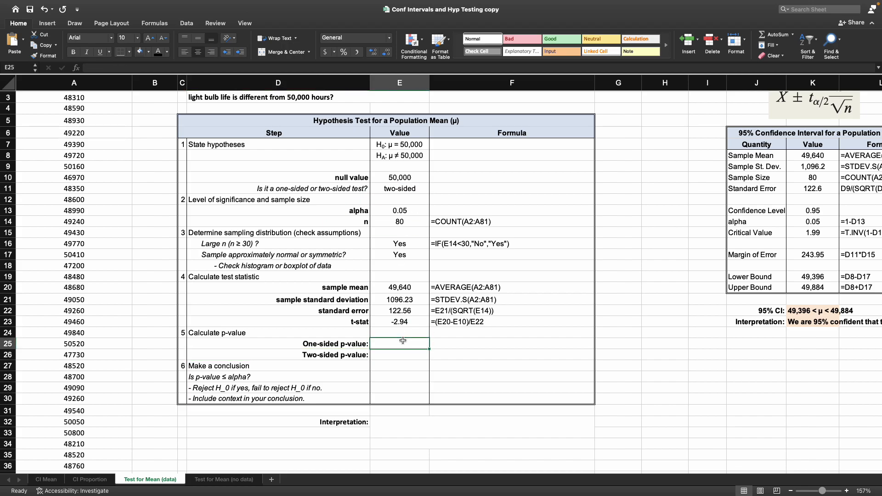
type("NA")
key("Return")
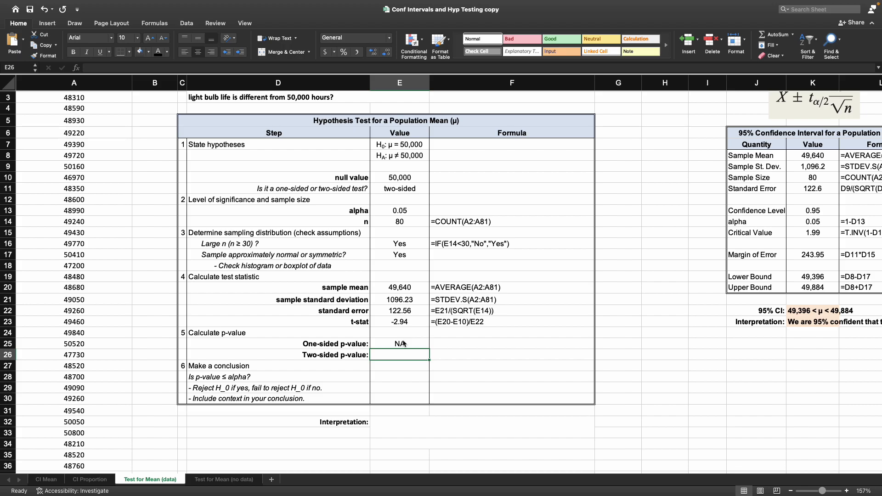
Step: Try computing the two-sided p-value with =T.DIST.RT(ABS(E23),E14-1), and undo the entry
type("=")
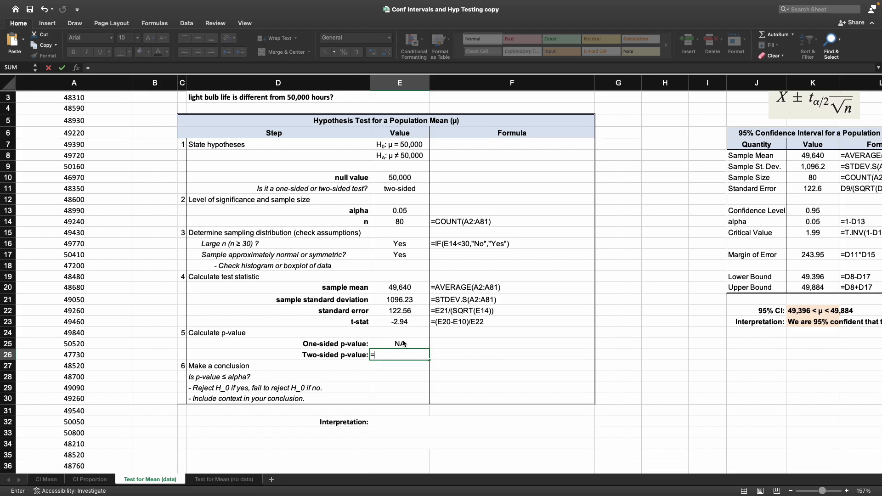
type("T.D")
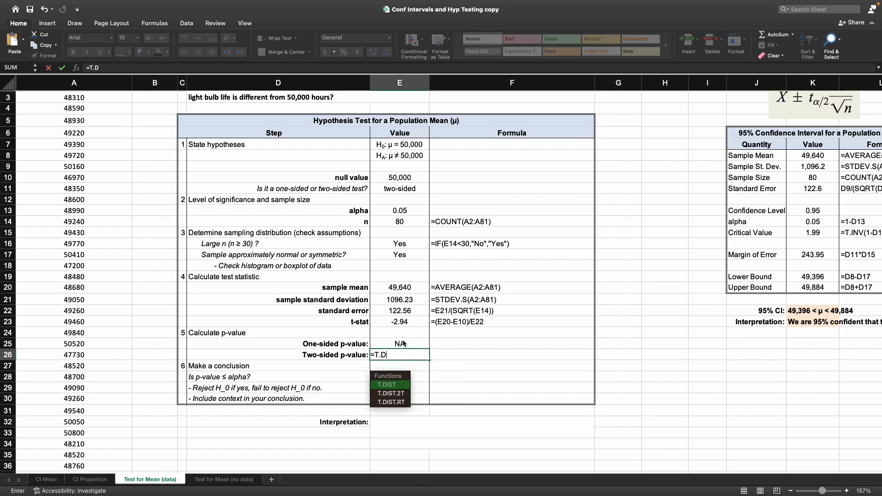
key("Down")
key("Down")
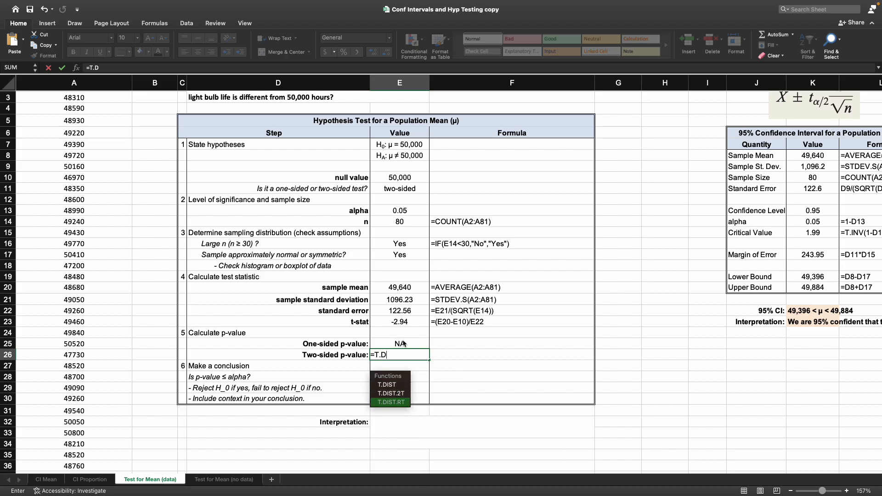
key("Tab")
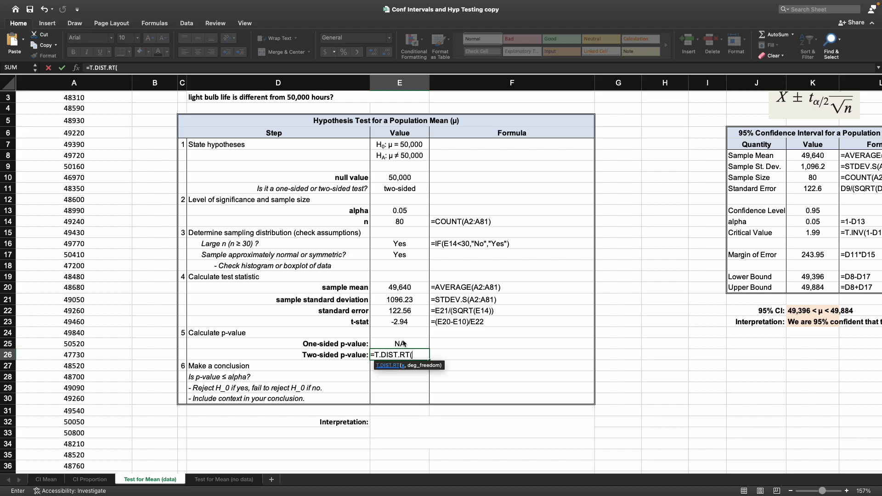
type("ABS")
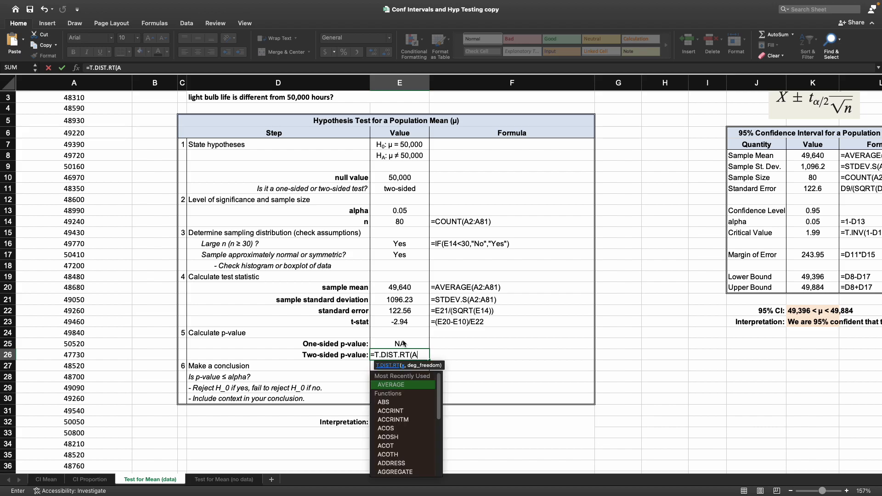
key("Tab")
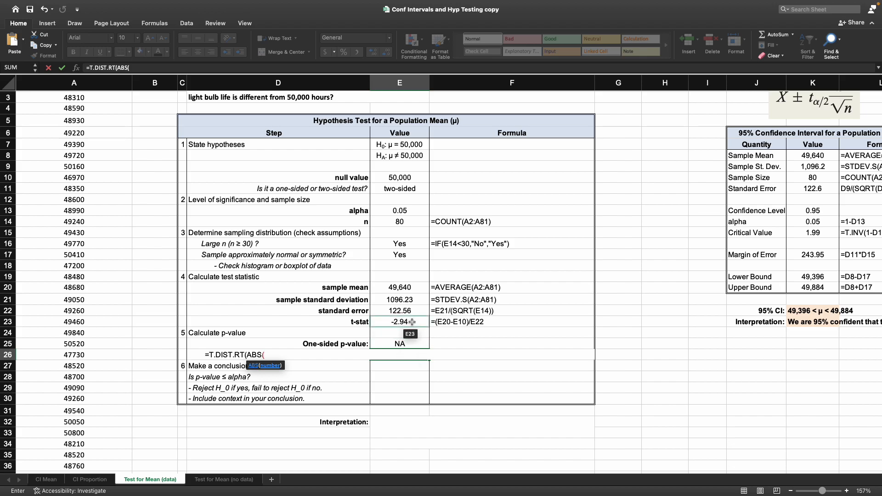
left_click(412, 322)
type(")")
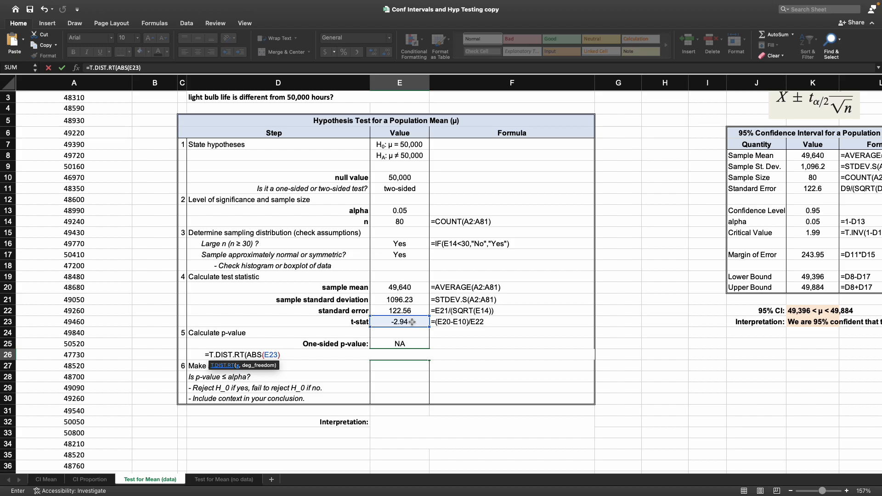
type(",")
left_click(416, 223)
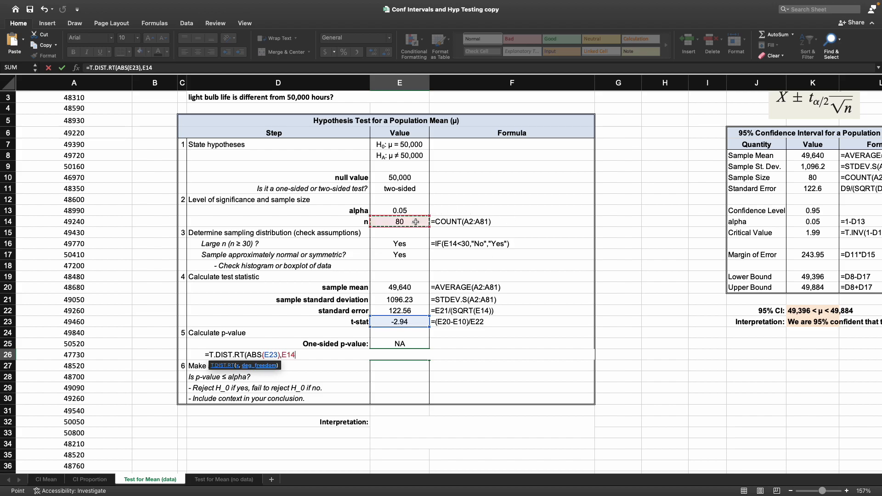
type("-1)")
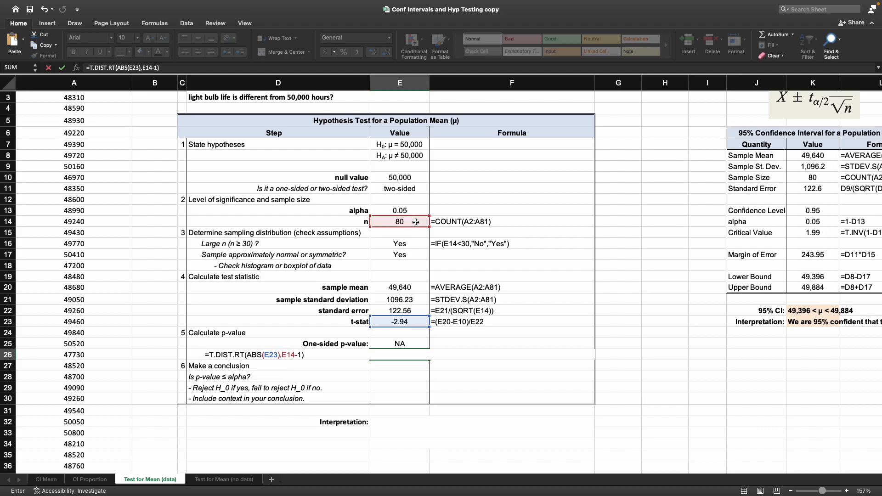
key("Return")
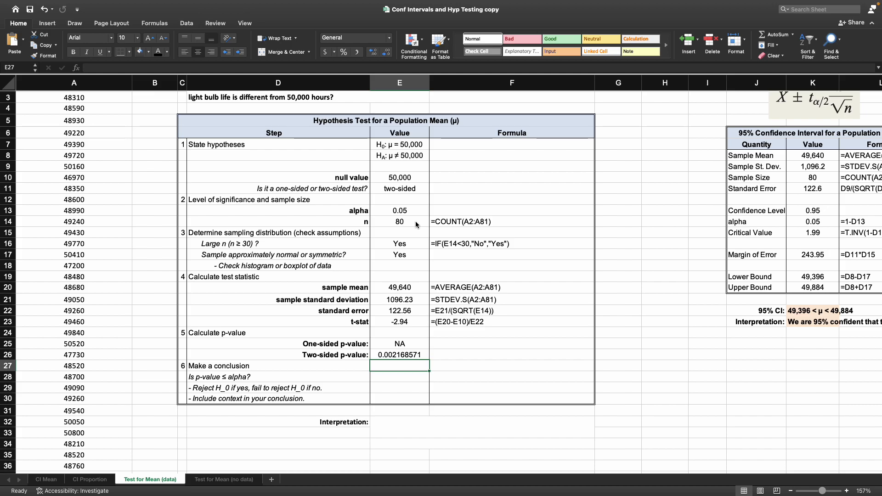
key("Up")
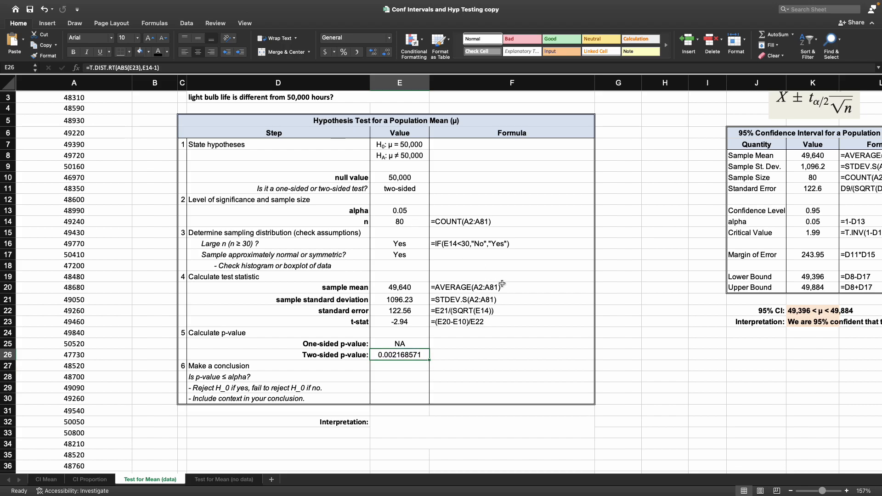
key("super+z")
key("super+z")
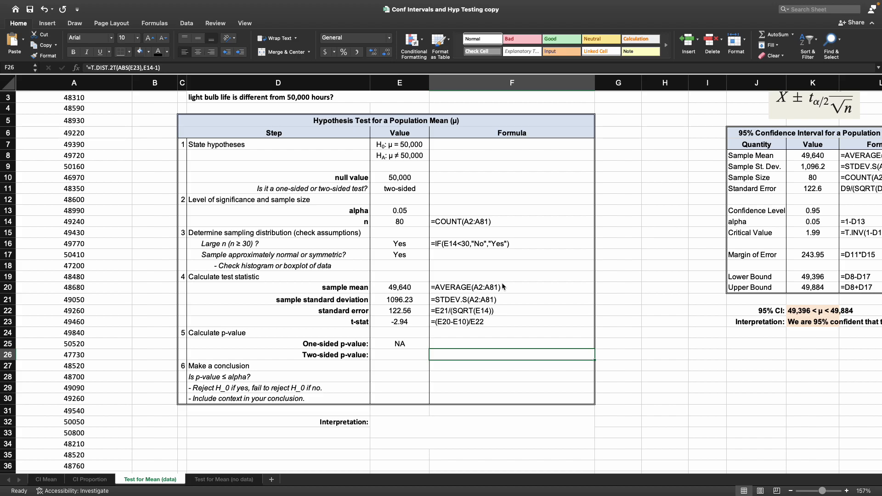
Step: Compute the two-sided p-value with =T.DIST.2T(ABS(E23),E14-1) and paste that formula text into its Formula cell
key("Left")
type("=T.D")
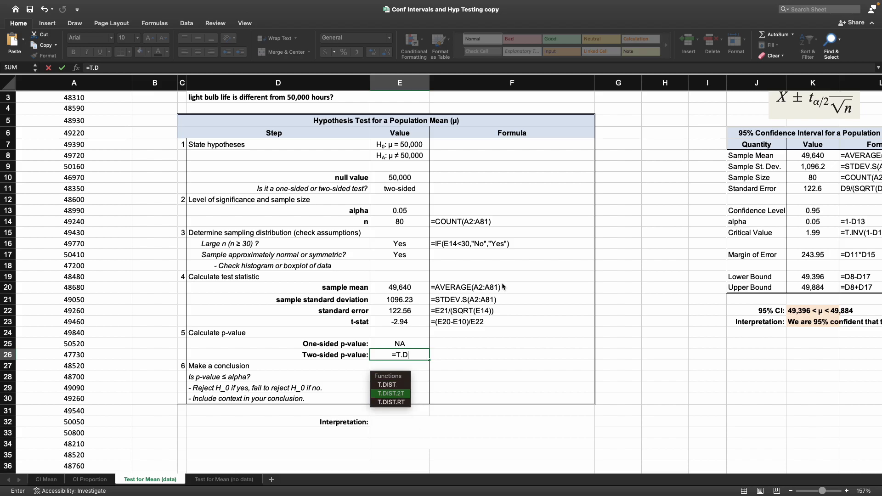
double_click(408, 394)
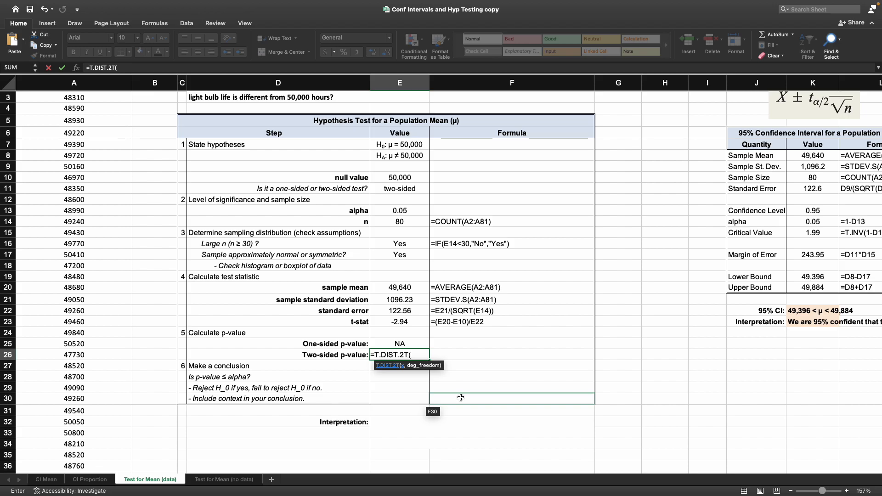
type("ABS(")
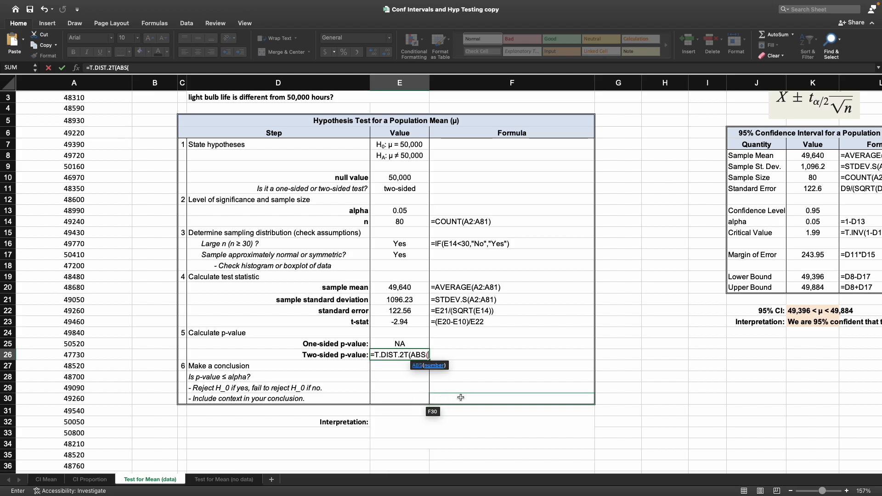
left_click(407, 322)
type(")")
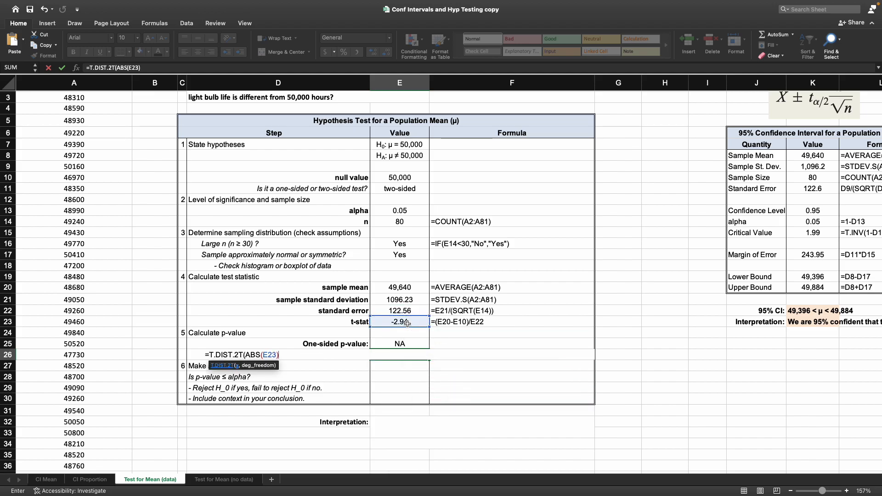
type(",")
left_click(403, 223)
type("-1)")
key("Return")
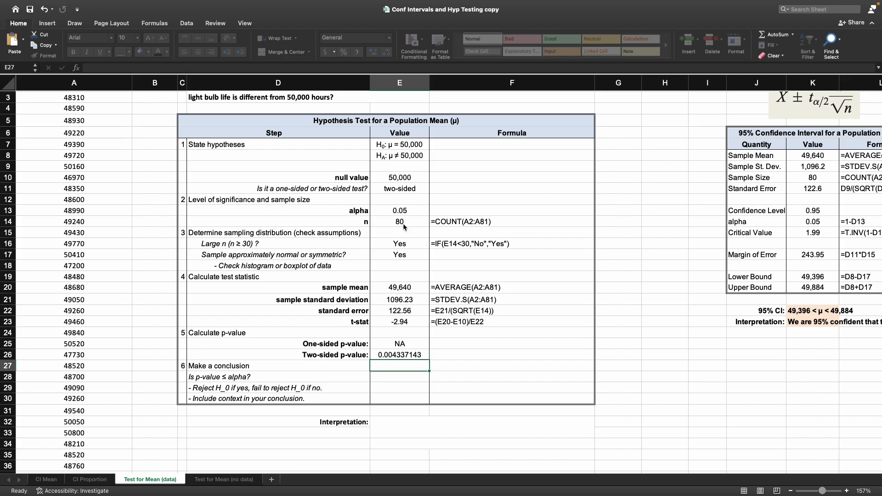
left_click(446, 351)
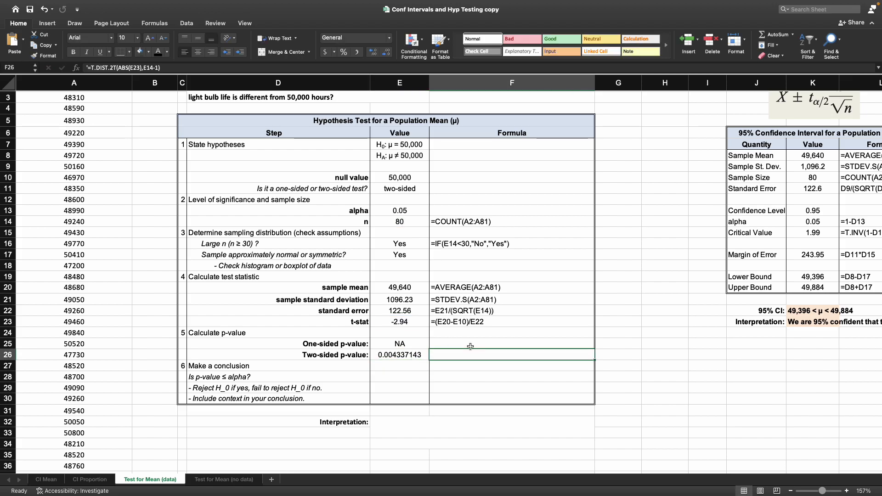
key("super+v")
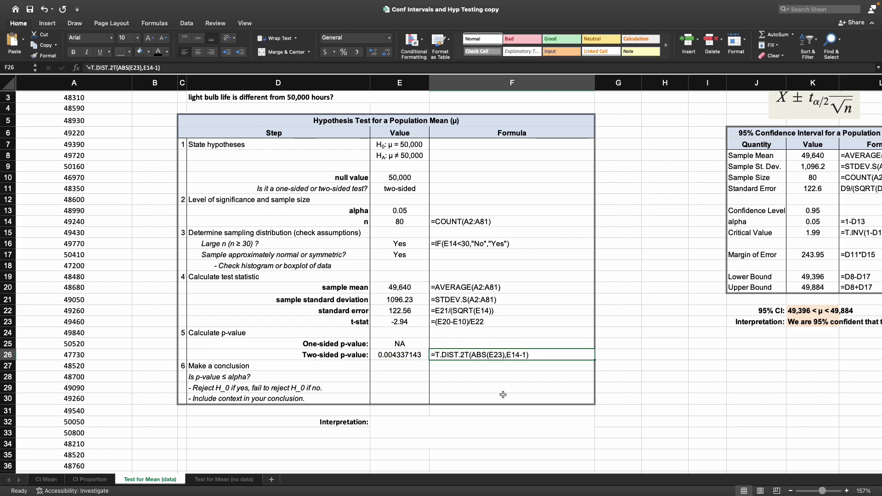
Step: Review the worksheet's values and formulas from the hypotheses down to the two-sided p-value
left_click(492, 377)
scroll(443, 340, "up", 1)
scroll(443, 340, "up", 1)
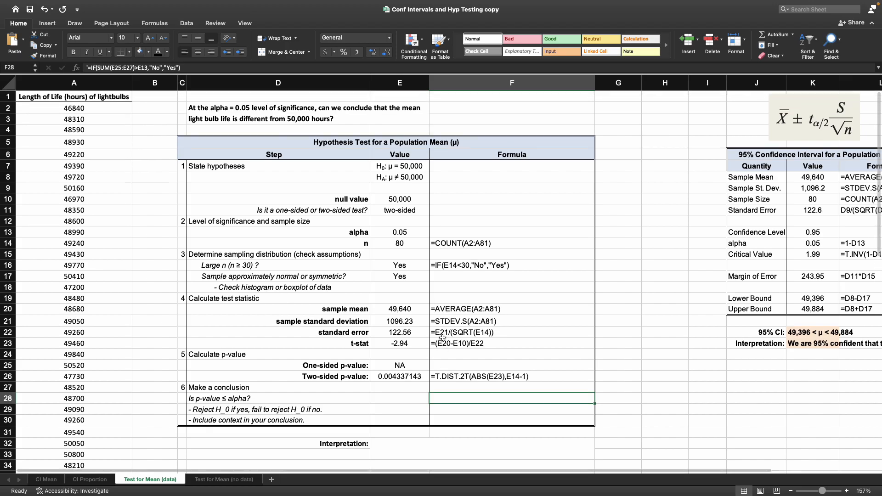
scroll(440, 322, "up", 1)
left_click_drag(262, 147, 475, 415)
left_click(465, 387)
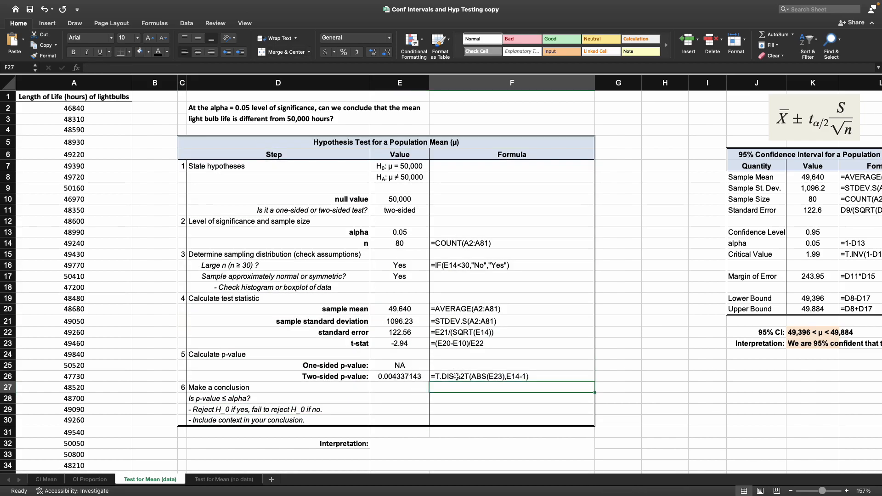
scroll(461, 355, "down", 1)
left_click(423, 356)
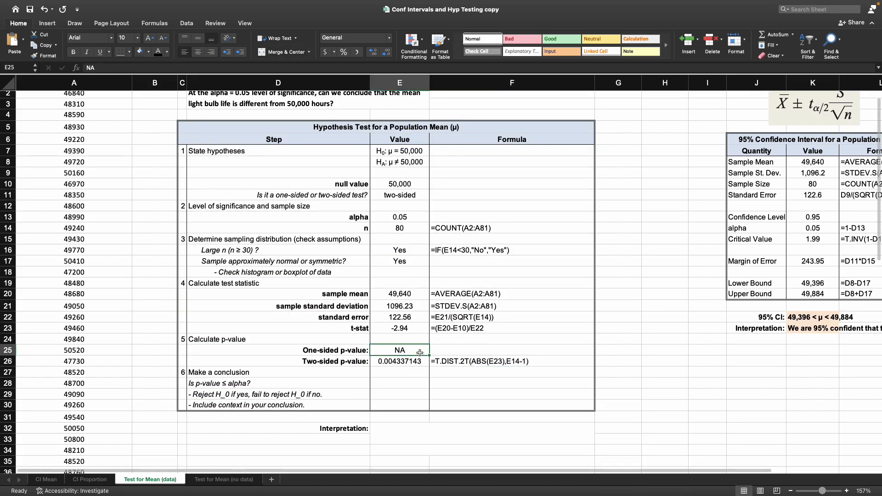
left_click_drag(475, 362, 462, 229)
left_click(437, 319)
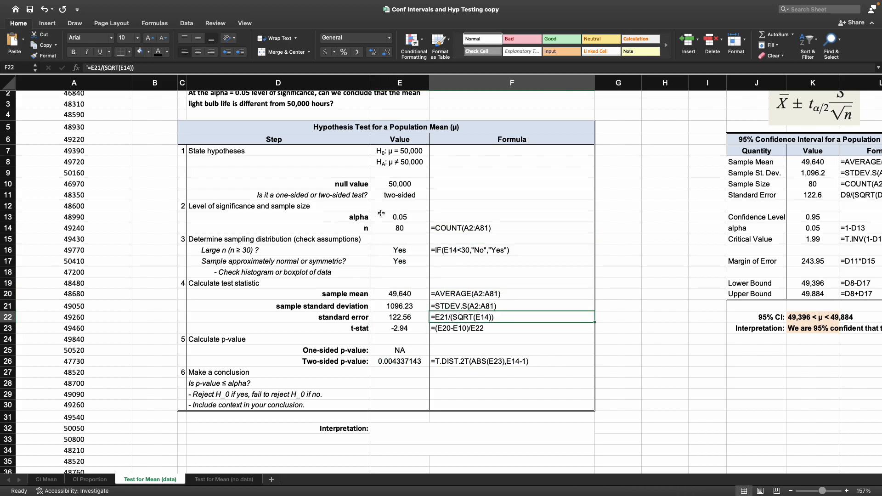
left_click_drag(272, 162, 487, 373)
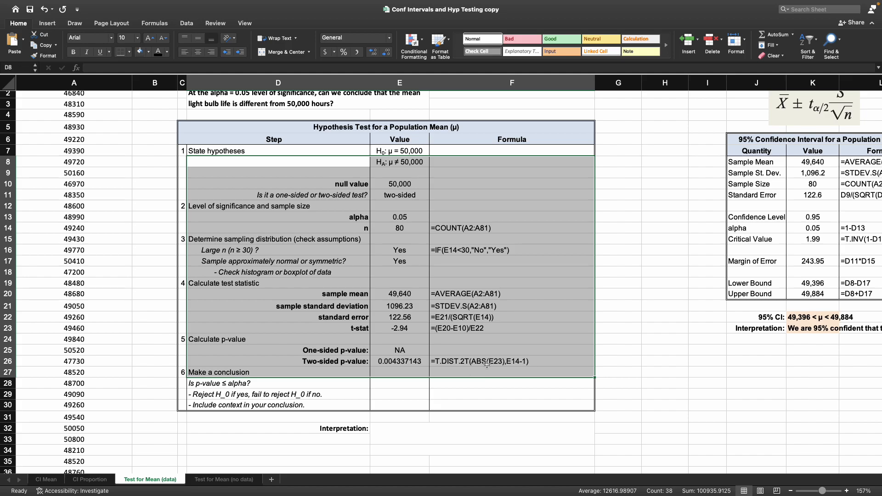
left_click(400, 294)
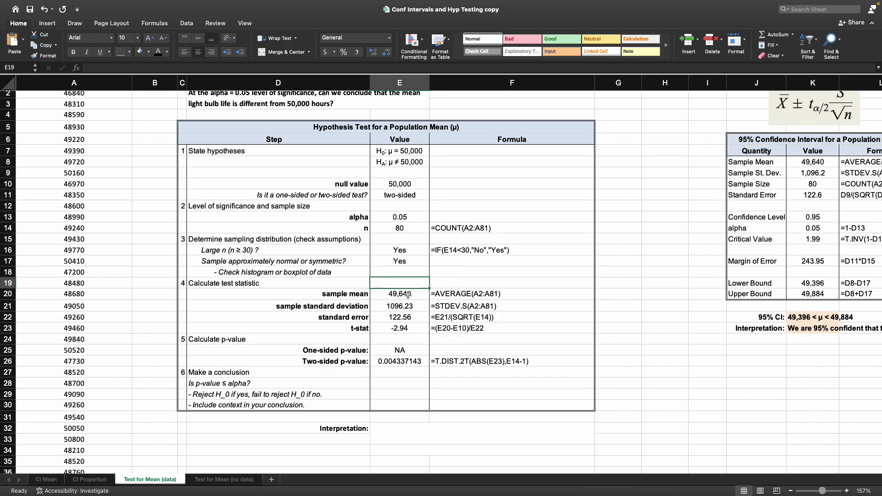
left_click(415, 240)
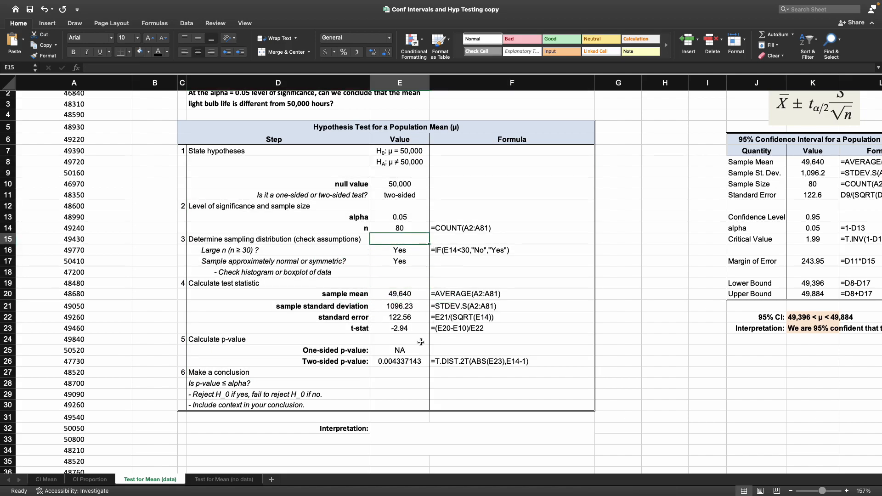
left_click(455, 362)
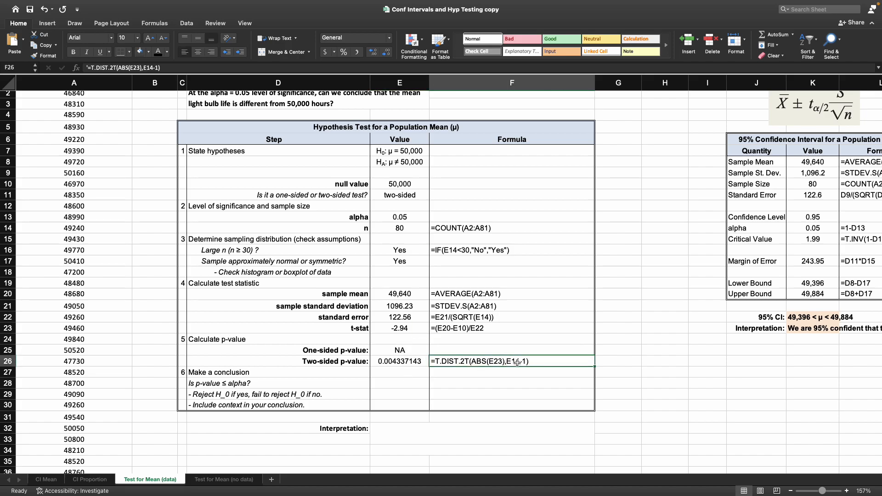
Step: Enter =IF(E26>E13,"No","Yes") in the 'Is p-value ≤ alpha?' Value cell
left_click(395, 385)
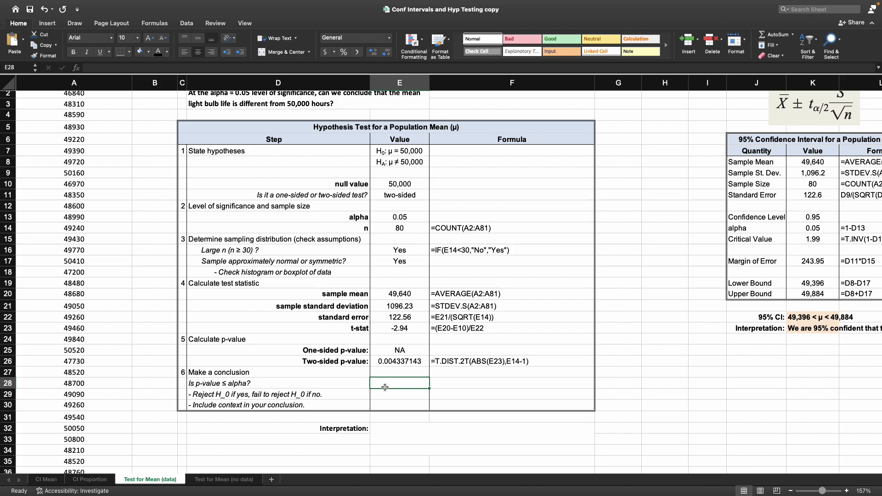
type("=IF(")
left_click(389, 362)
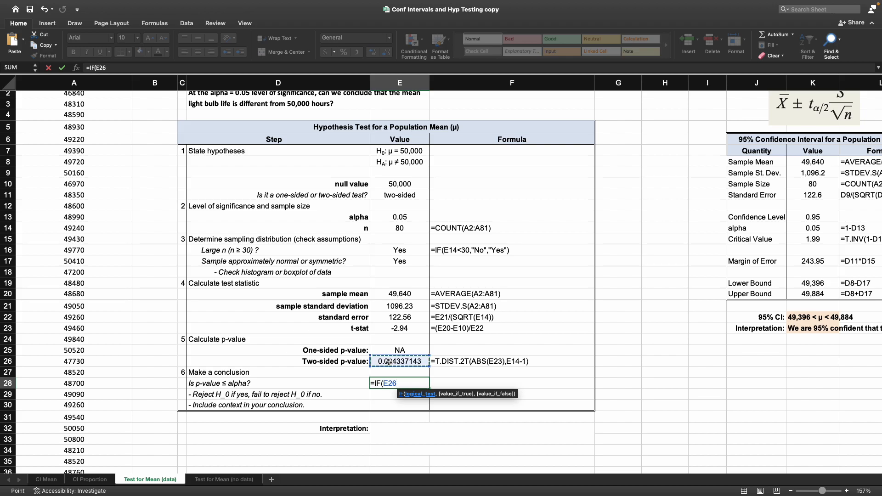
type(">")
left_click(400, 218)
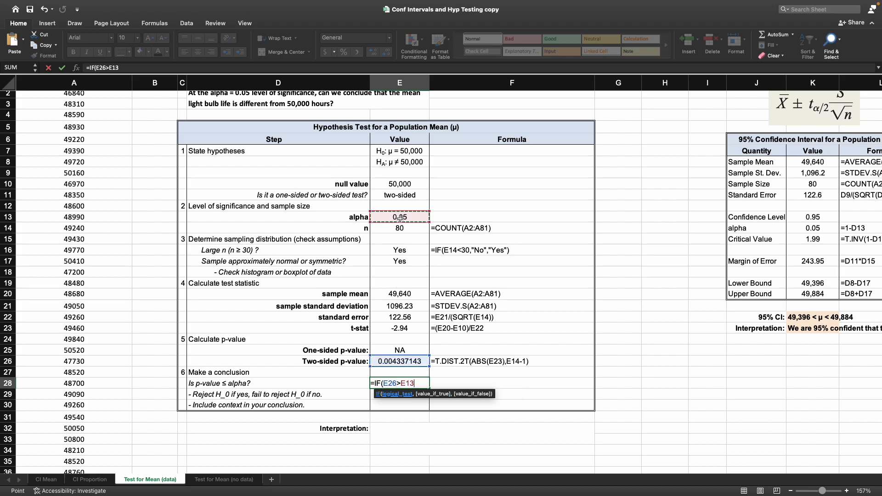
type(",")
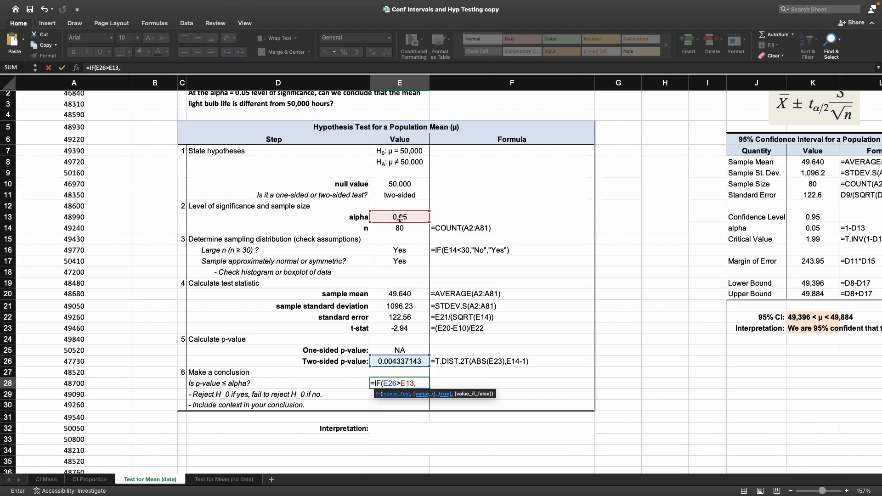
type("\"NO,")
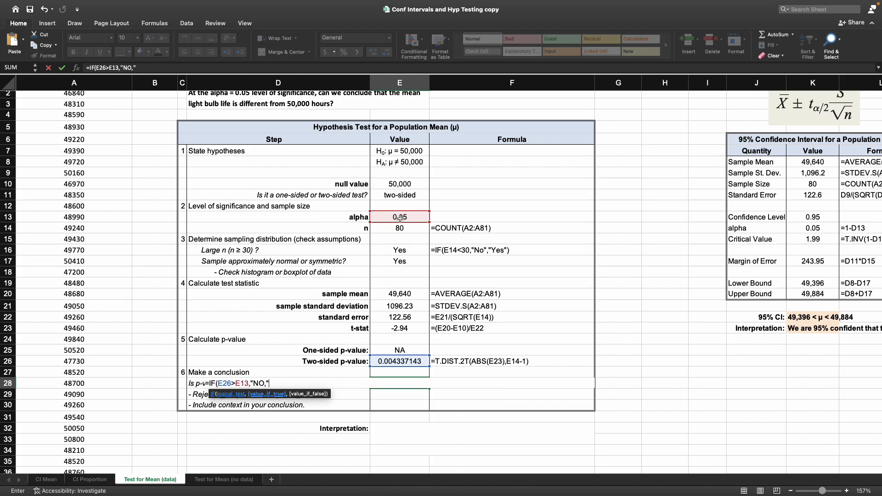
key("BackSpace")
key("BackSpace")
type("o\",")
key("Return")
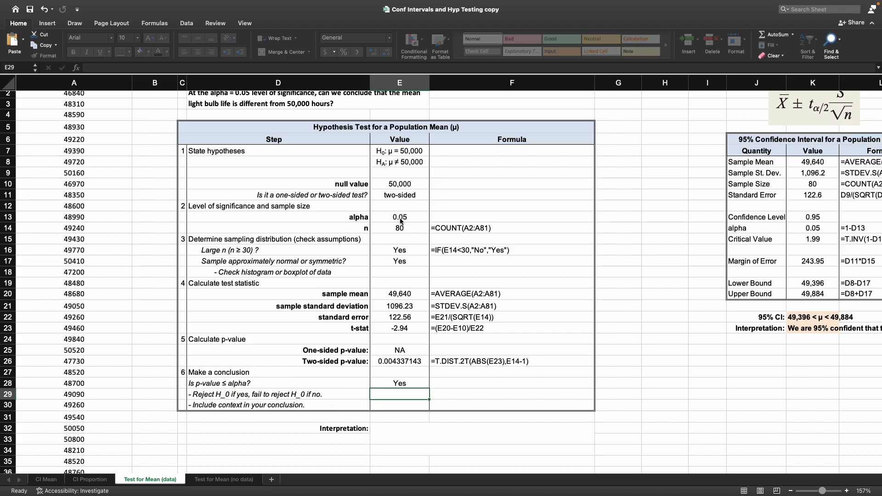
Step: Paste the formula text =IF(SUM(E25:E27)>E13,"No","Yes") into its Formula cell and revise the 'Is p-value ≤ alpha?' formula to match it
left_click(460, 384)
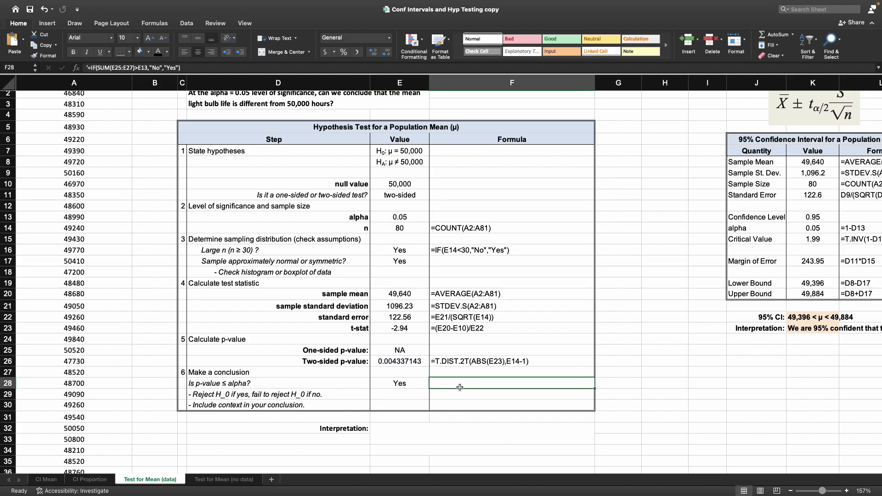
left_click(161, 55)
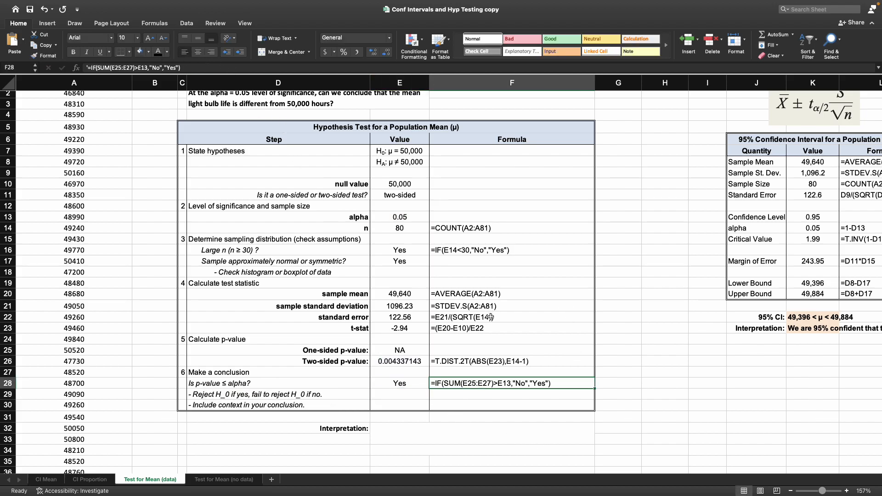
left_click(410, 381)
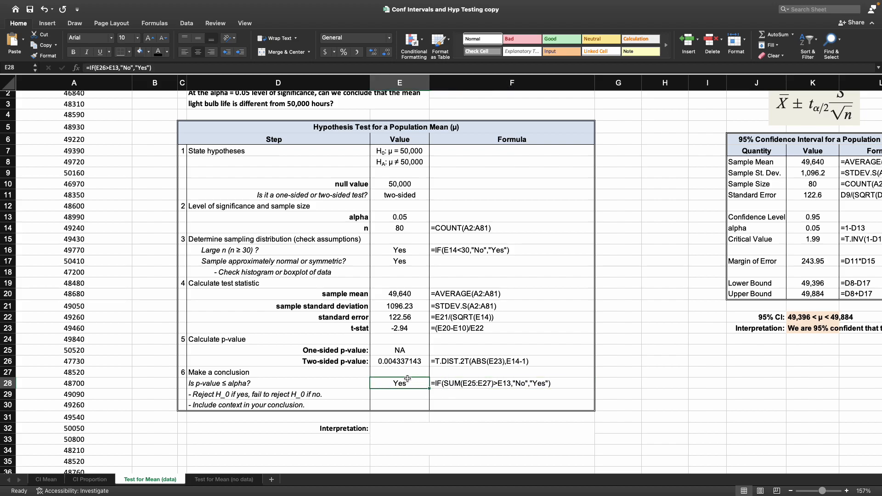
left_click(92, 68)
type("s")
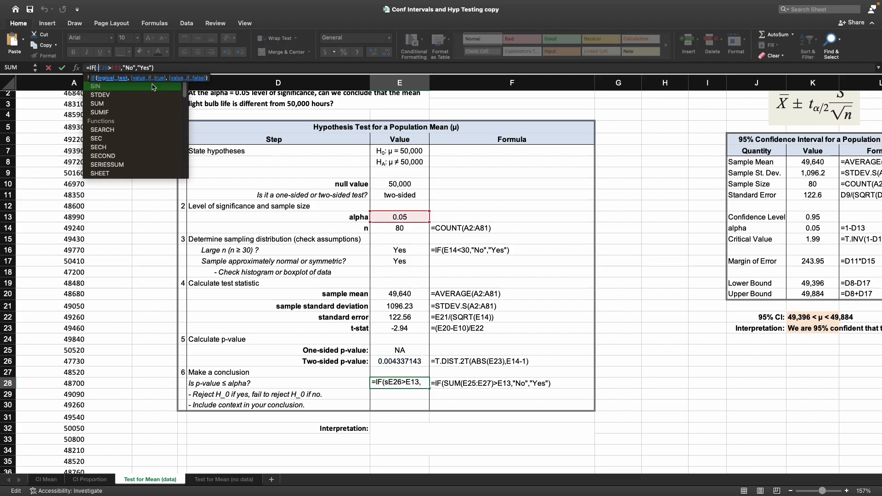
key("BackSpace")
type("SUM(E26")
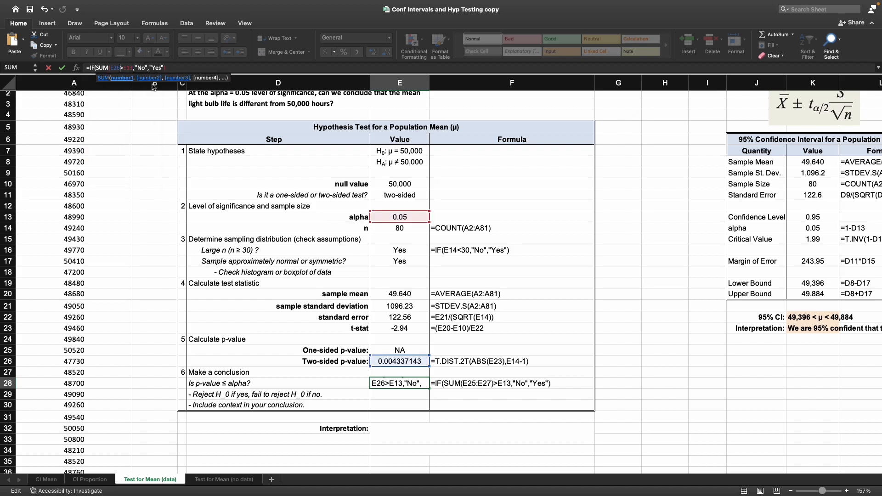
type(")")
key("Left")
key("Left")
key("Left")
key("Left")
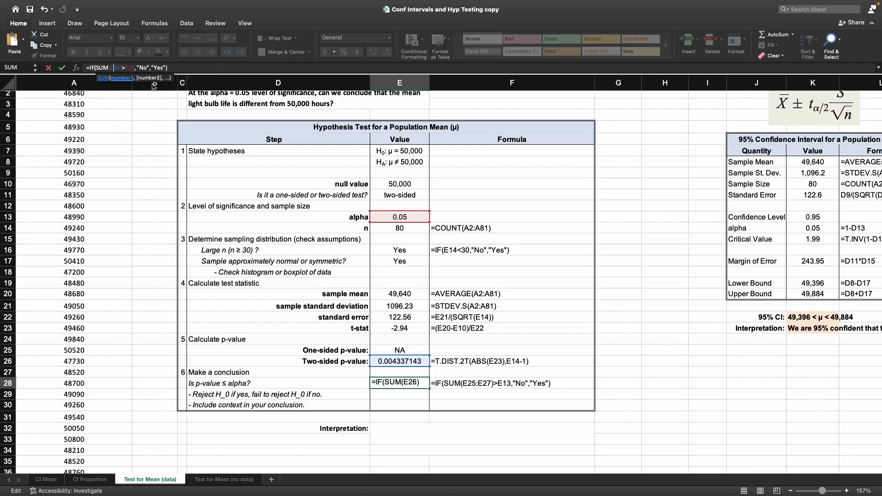
type("E:")
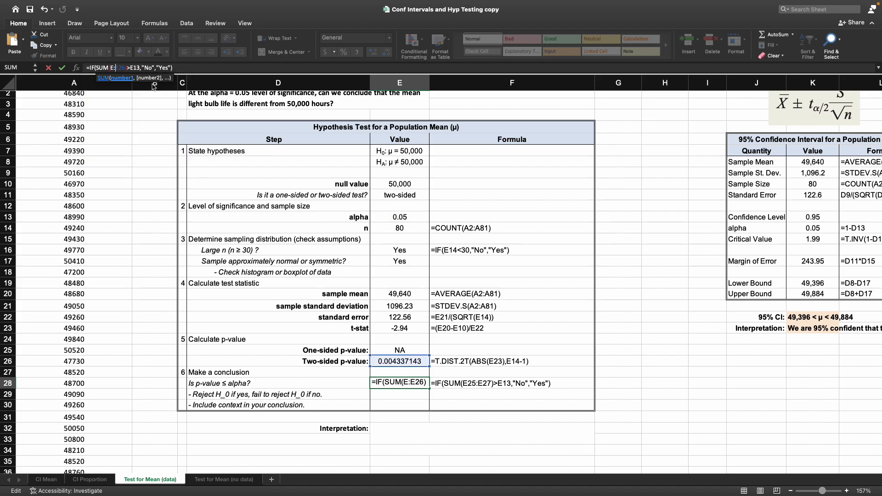
type("25")
key("BackSpace")
key("BackSpace")
key("BackSpace")
type("25:")
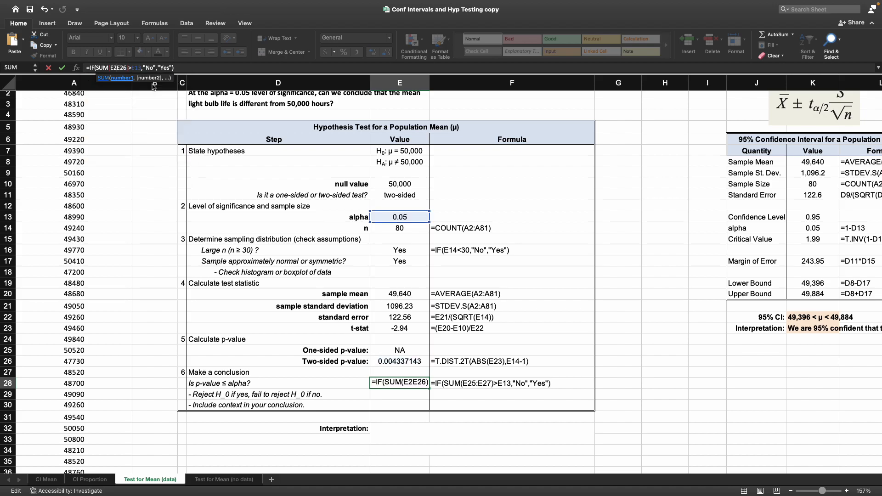
key("Return")
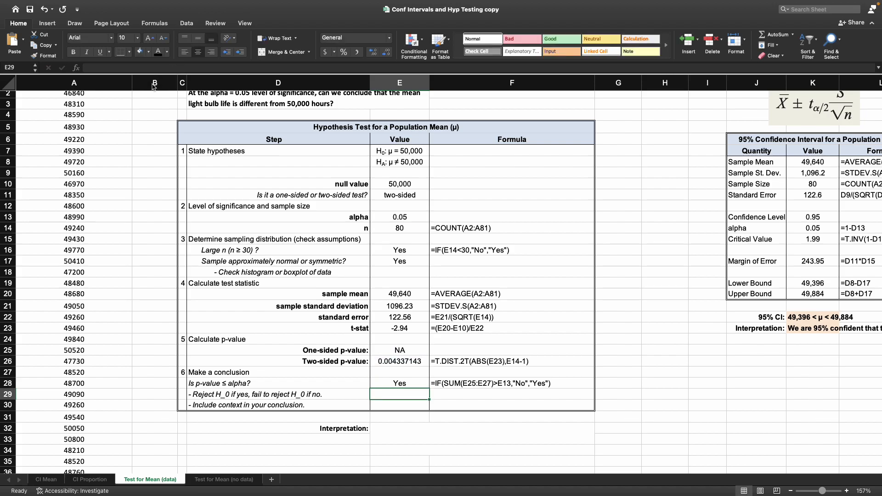
Step: Enter =IF(E28="Yes","Reject null","Fail to reject null") as the reject decision and paste that formula text into its Formula cell
left_click(388, 357)
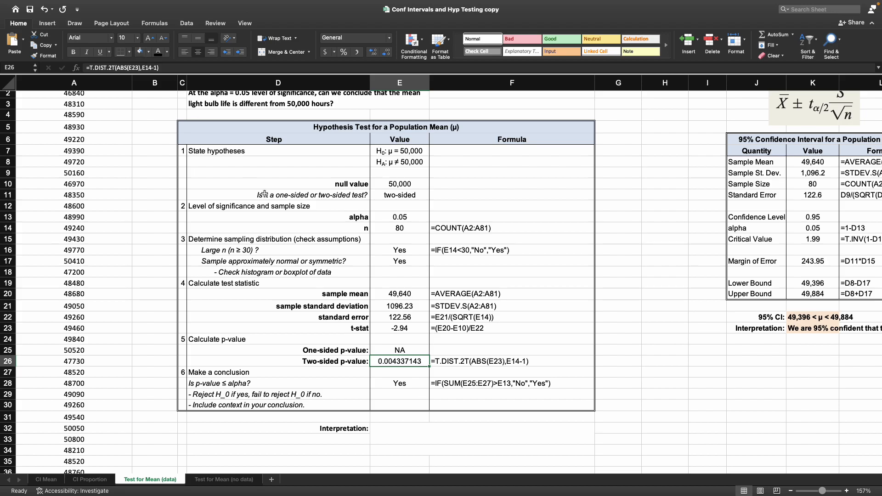
left_click(401, 217)
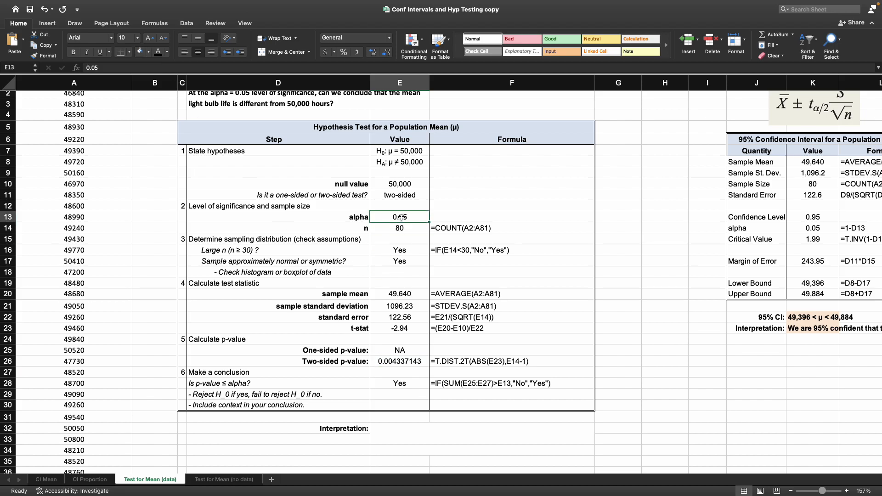
scroll(408, 394, "down", 1)
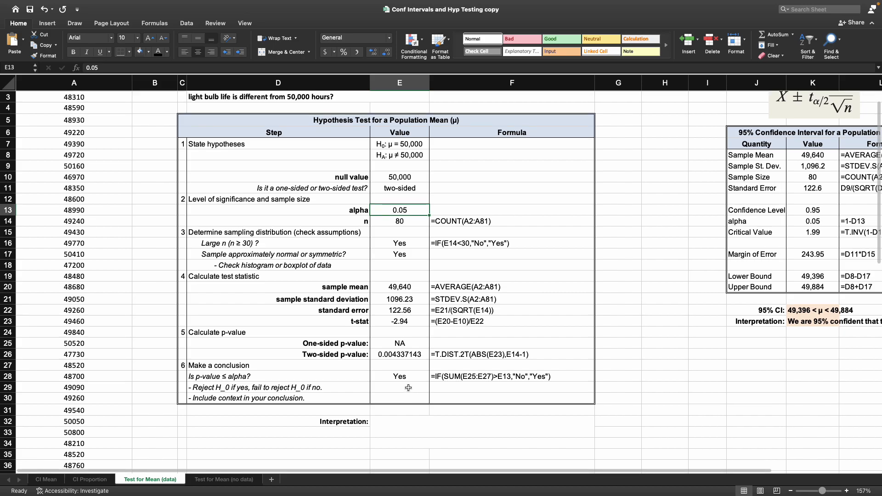
left_click(408, 387)
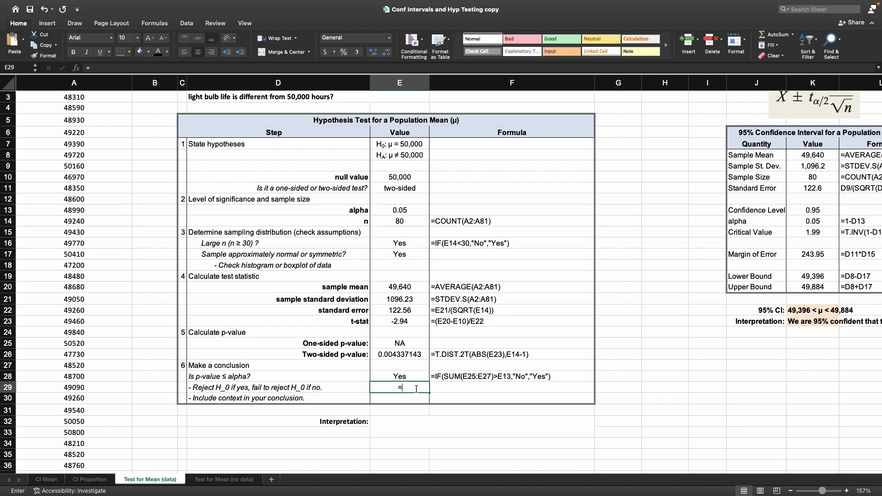
type("=IF(")
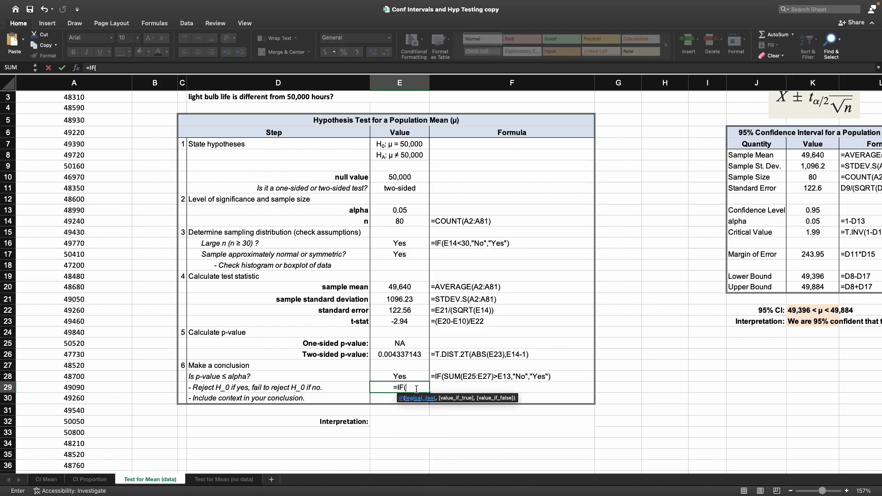
key("Up")
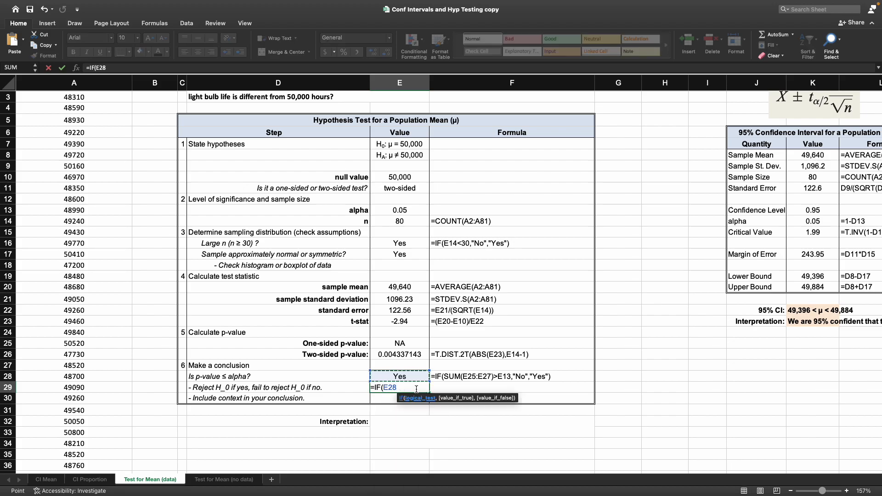
type("=\"Y")
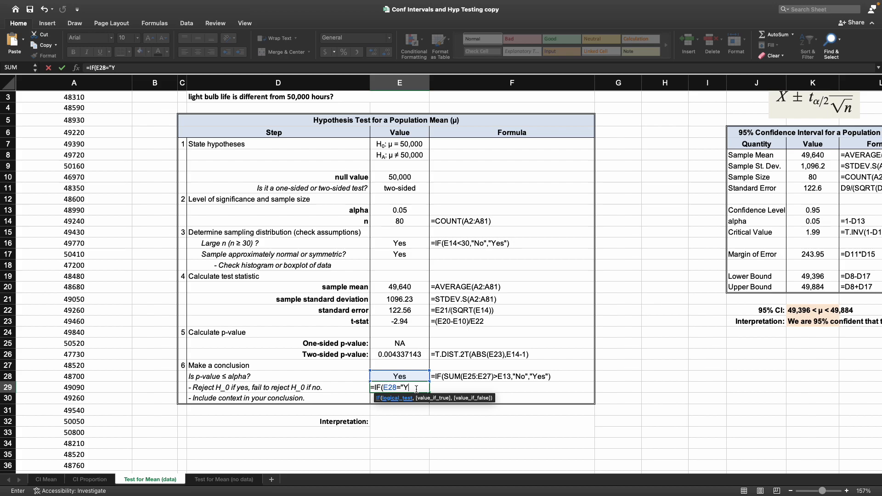
type("es\",\"Rej")
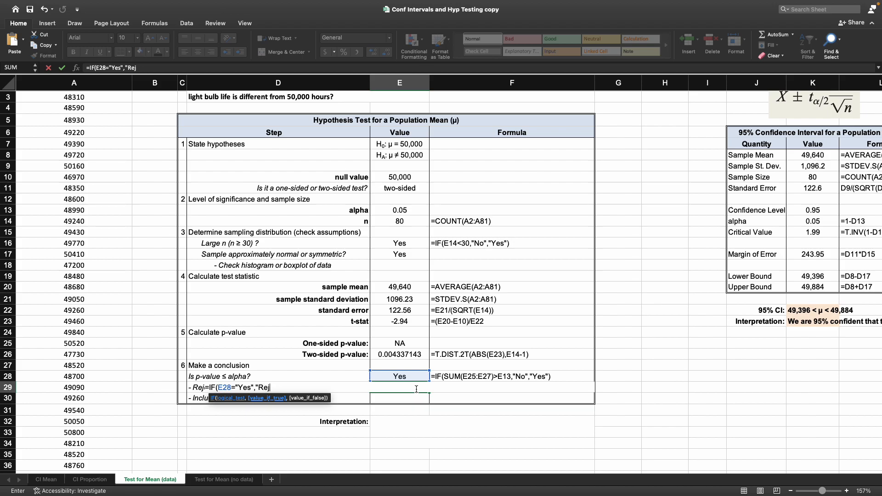
type("ect Nu")
key("BackSpace")
type("null\",")
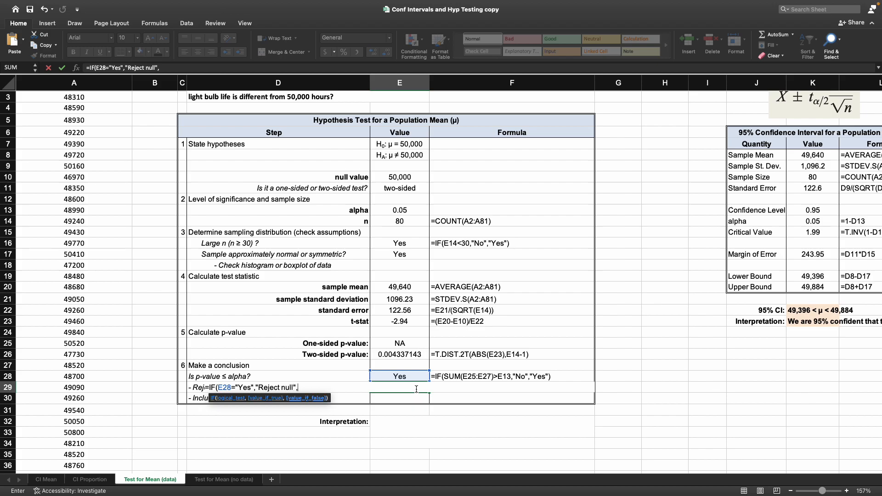
type("\"Fail to reject\")")
key("Return")
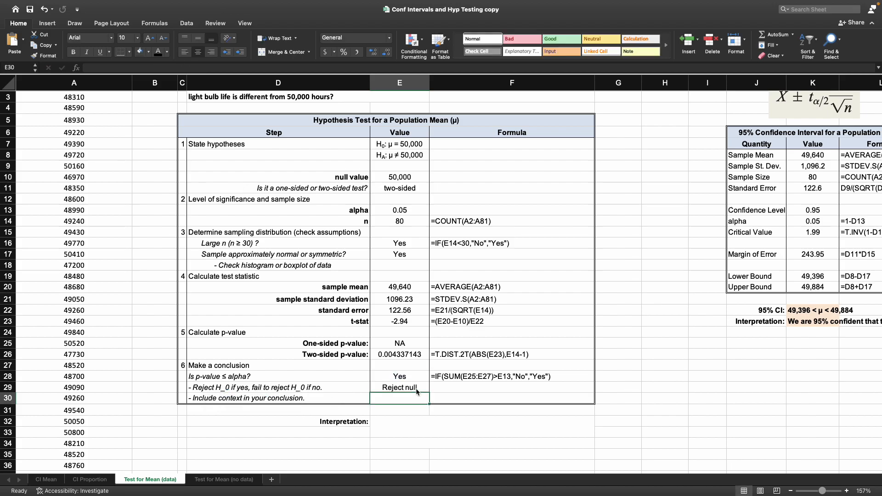
left_click(445, 388)
type("'=IF(E29=\"Yes\",\"Reject null\",\"Fail to reject null\")")
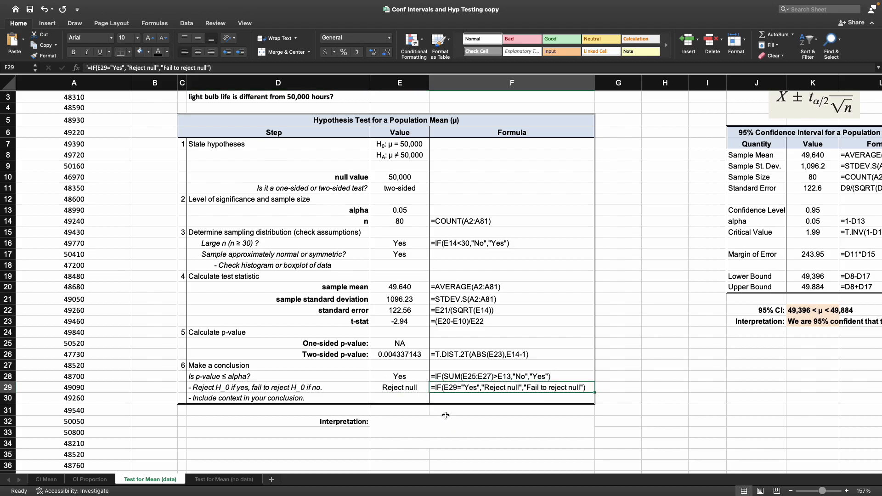
Step: Write the interpretation: "We have enough evidence to conclude that the mean lightbulb life is different from 50,000 hours at the alpha=0.05 level of significance."
left_click(405, 432)
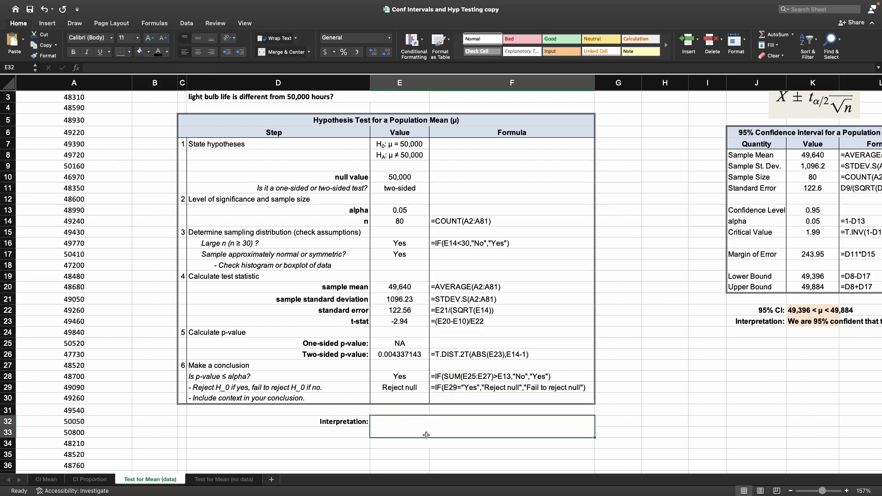
type("We have ")
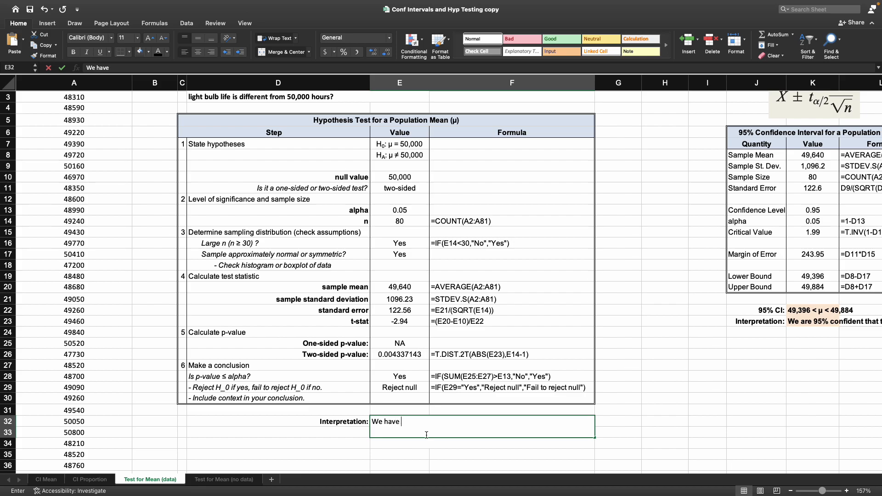
type("enough evid")
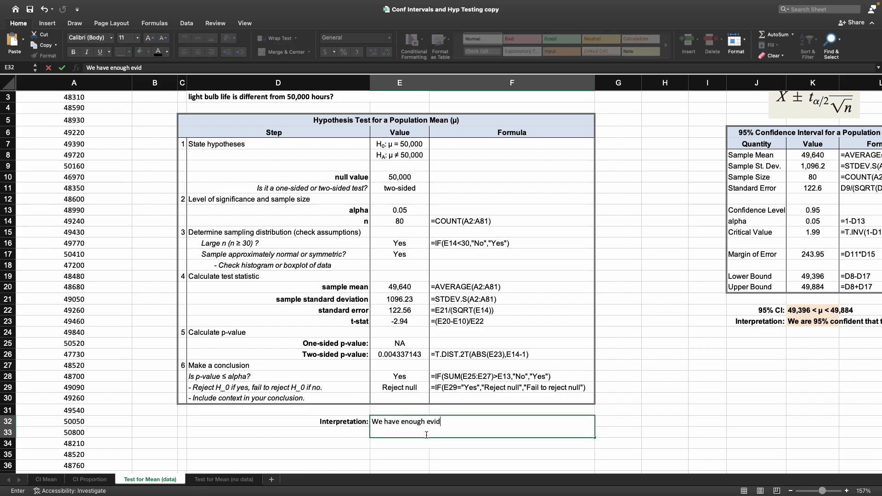
type("ence to conclude that the mean light")
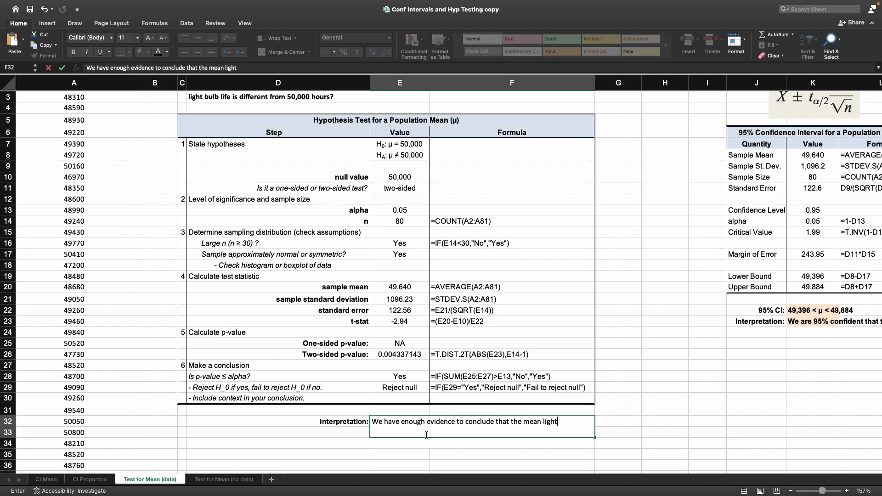
type("bulb life is different from ")
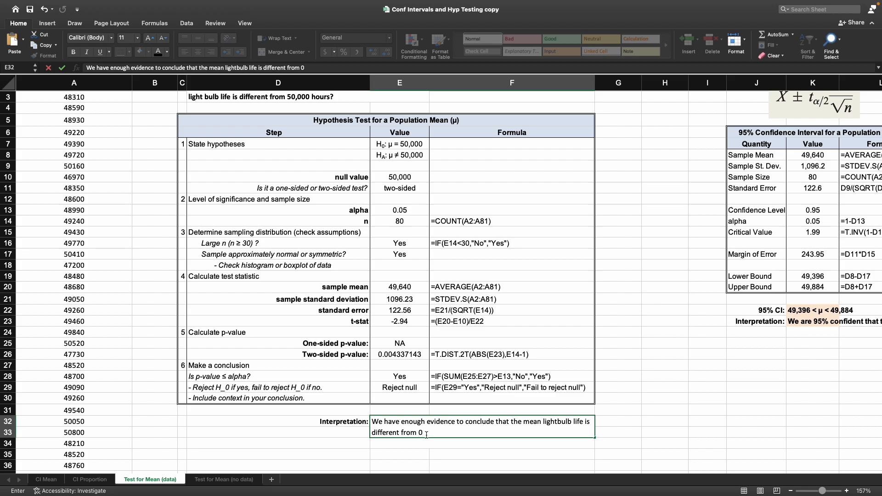
type("50,000 hours at the alpha")
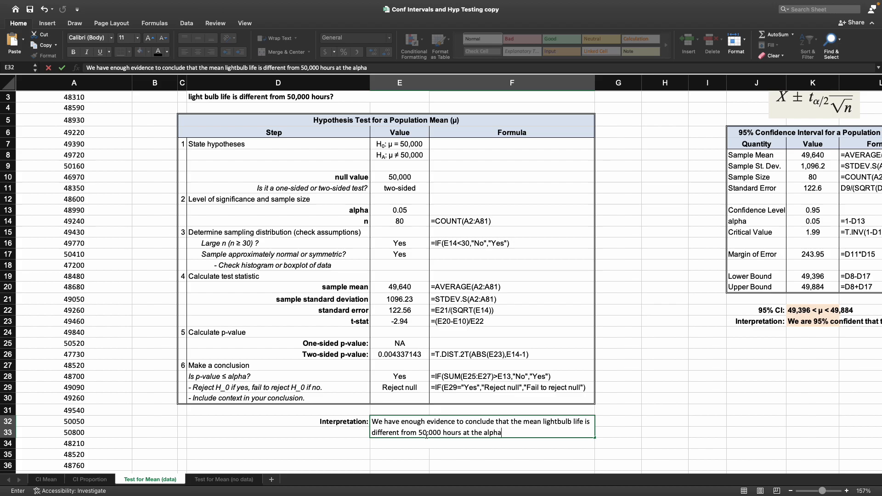
type("=0.05 level of sig")
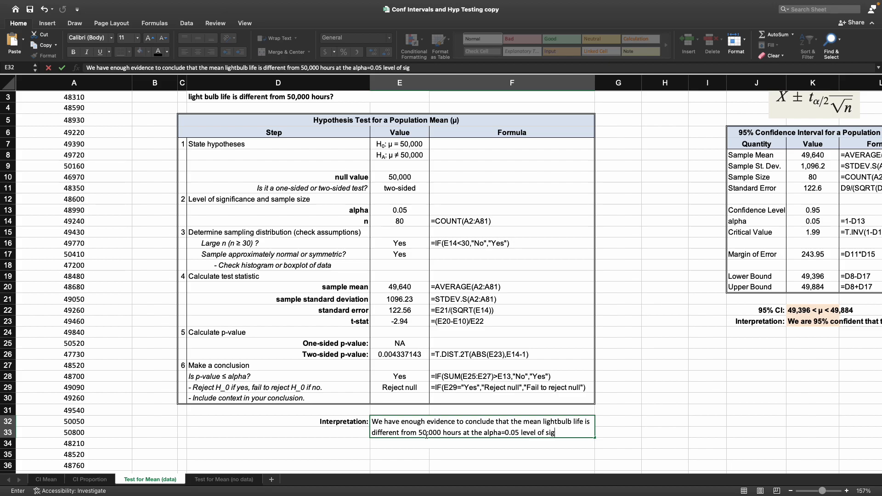
type("nificance.")
key("Return")
Step: Add a second interpretation line: "Note that 50,000 is not in the 95% confidence interval."
type("Note that 50,00")
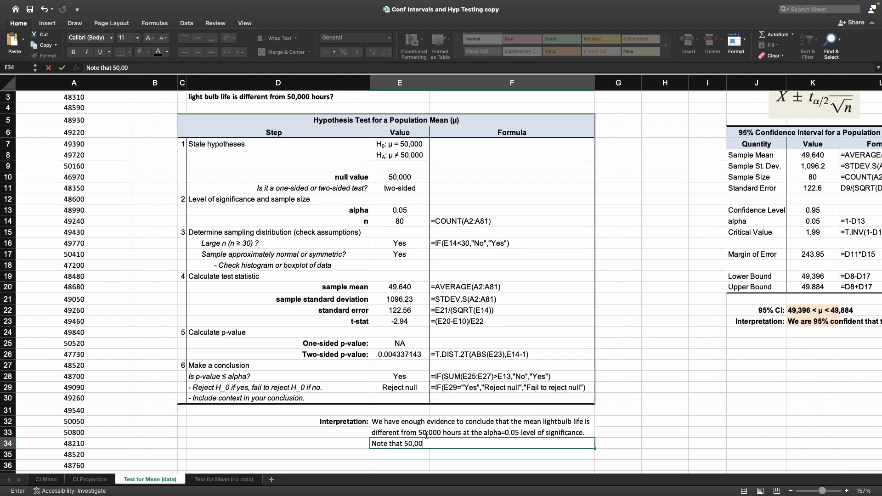
type("0 is not in the 95% con")
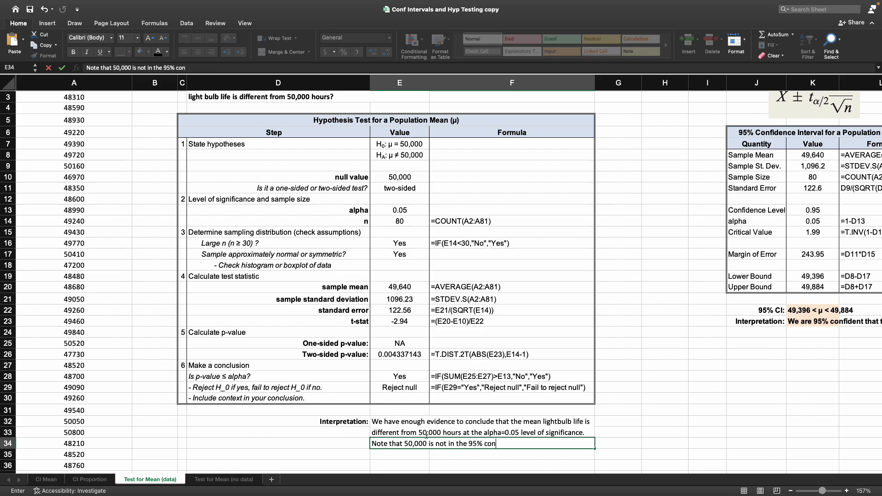
type("fidence interval.")
key("Return")
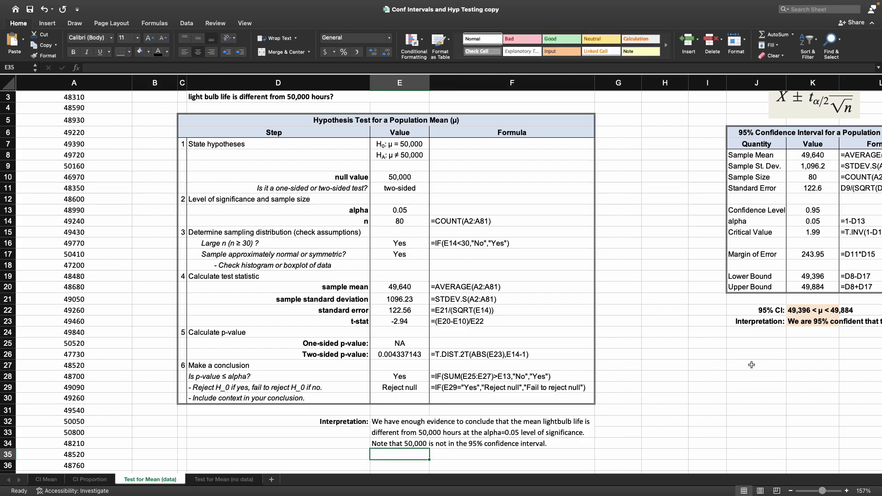
Step: Select the 95% confidence interval and its interpretation to compare them with the test conclusion
left_click(820, 310)
left_click_drag(820, 310, 817, 322)
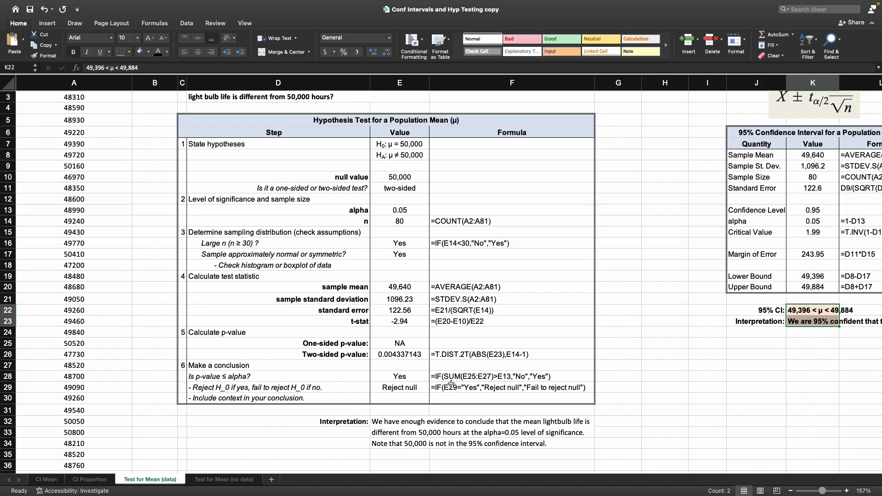
scroll(494, 415, "up", 2)
scroll(311, 302, "down", 2)
scroll(311, 302, "up", 1)
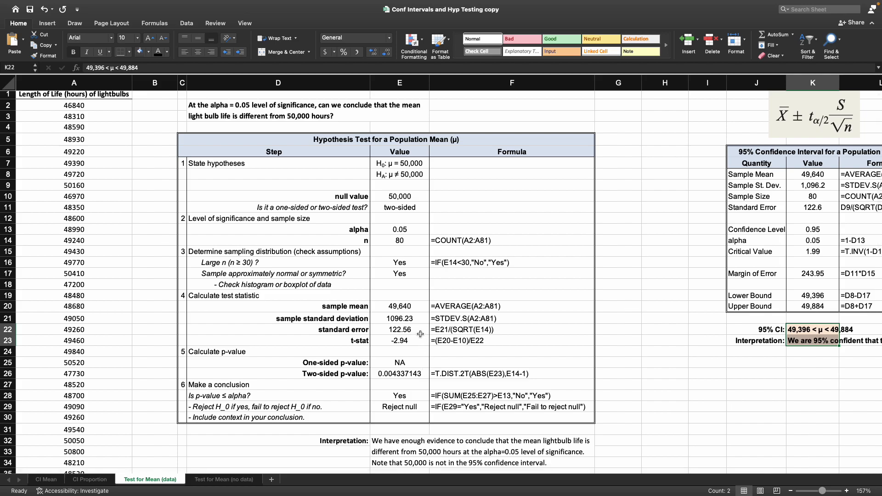
scroll(429, 329, "down", 1)
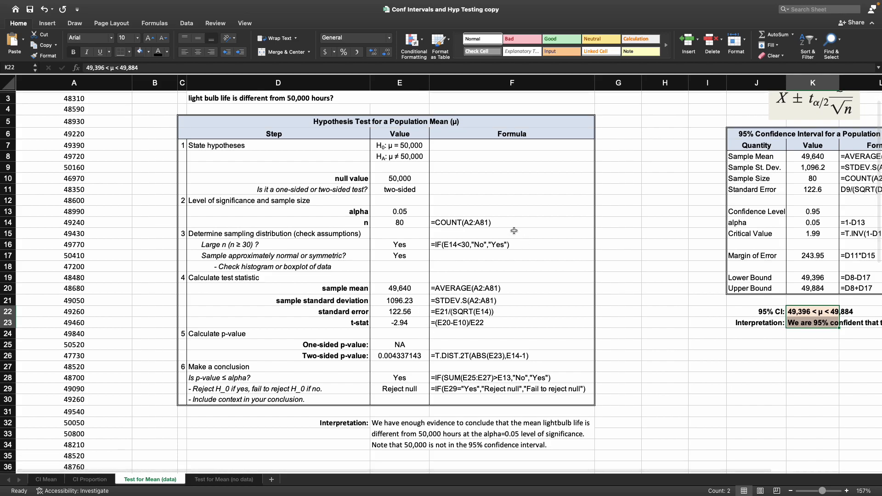
scroll(495, 261, "down", 1)
scroll(495, 261, "up", 1)
Step: Review the completed hypothesis test table from hypotheses through conclusion
left_click_drag(308, 122, 510, 404)
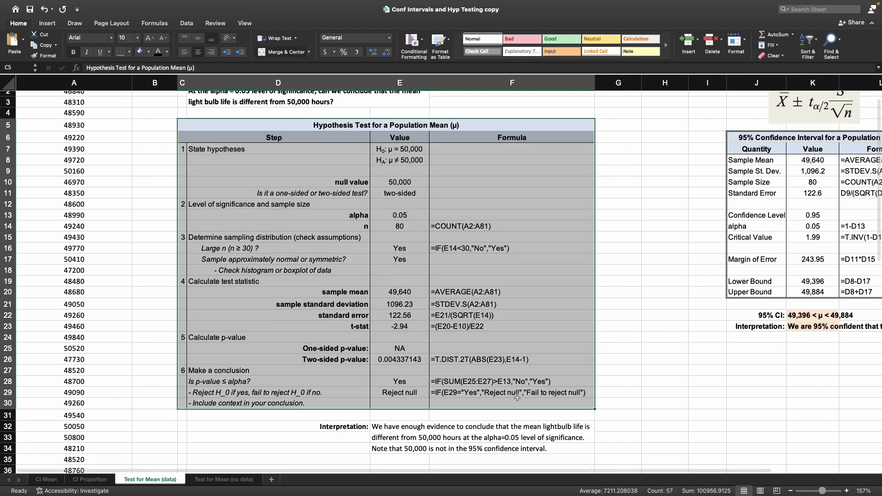
left_click(510, 391)
left_click(493, 381)
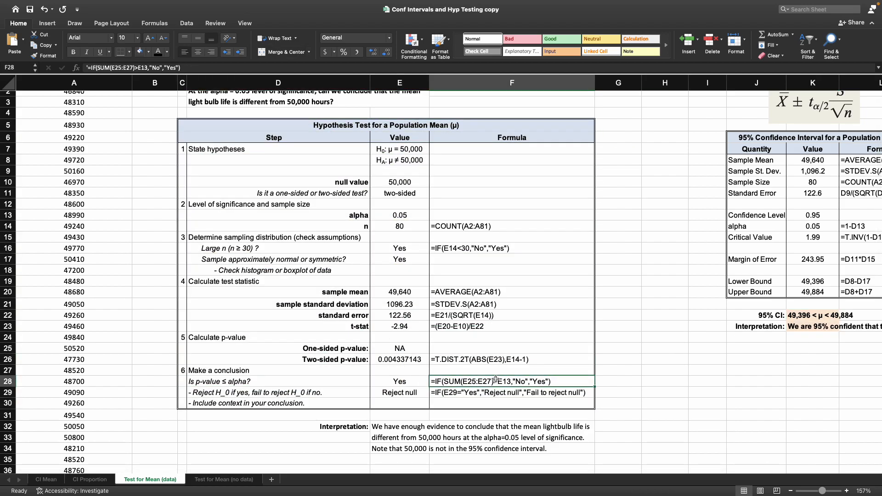
left_click(427, 381)
left_click_drag(427, 380, 403, 231)
left_click_drag(257, 149, 497, 391)
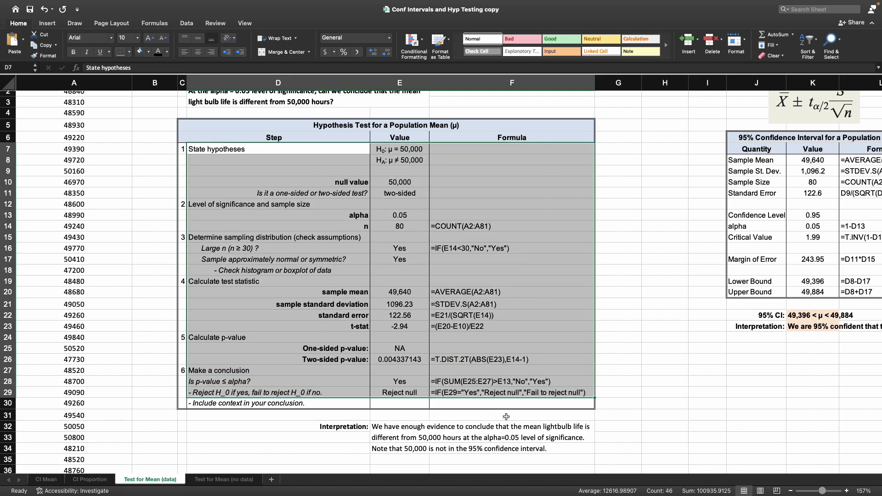
left_click(506, 415)
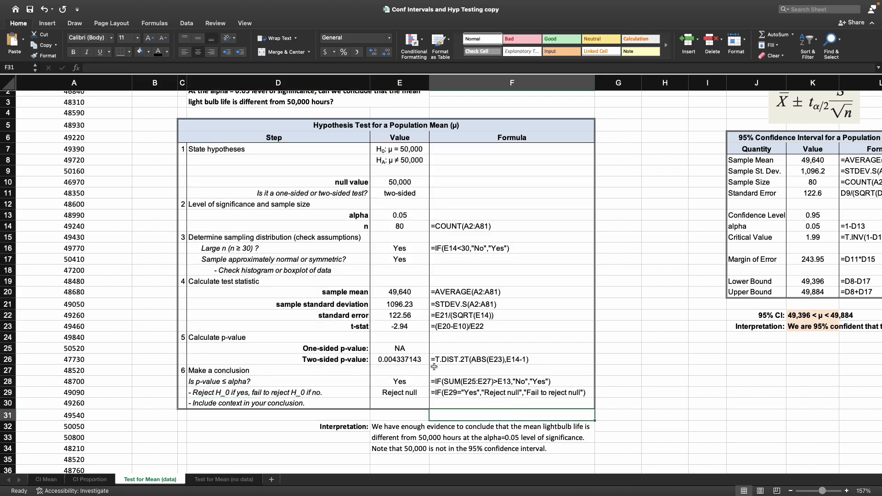